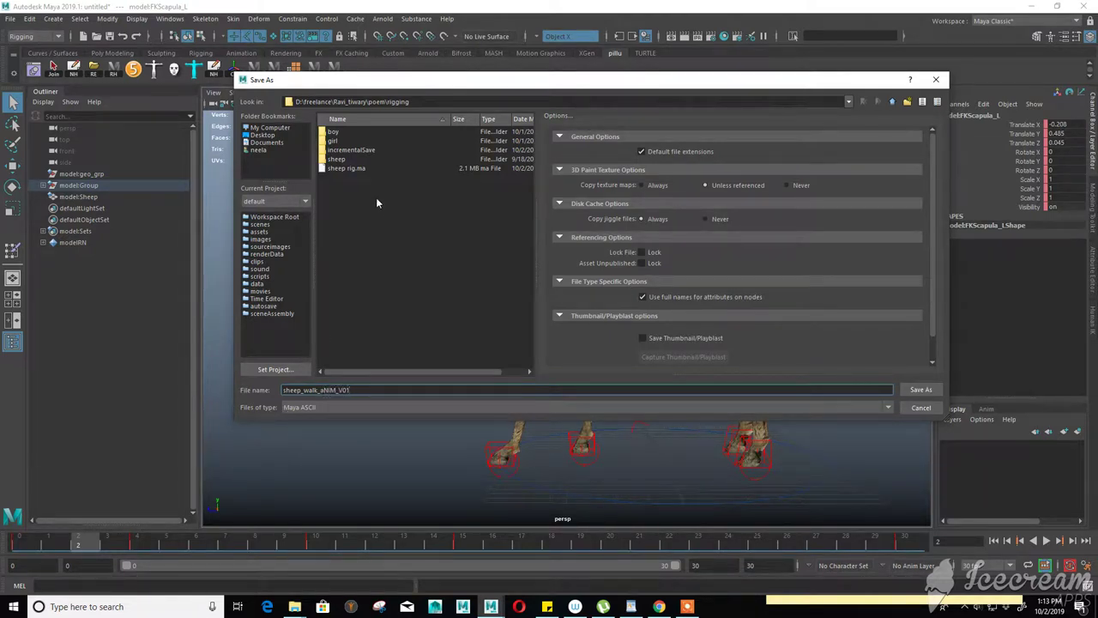
Step: Save the sheep scene into poem/Animation as sheep_walk_aNIM_V01.ma
left_click(892, 103)
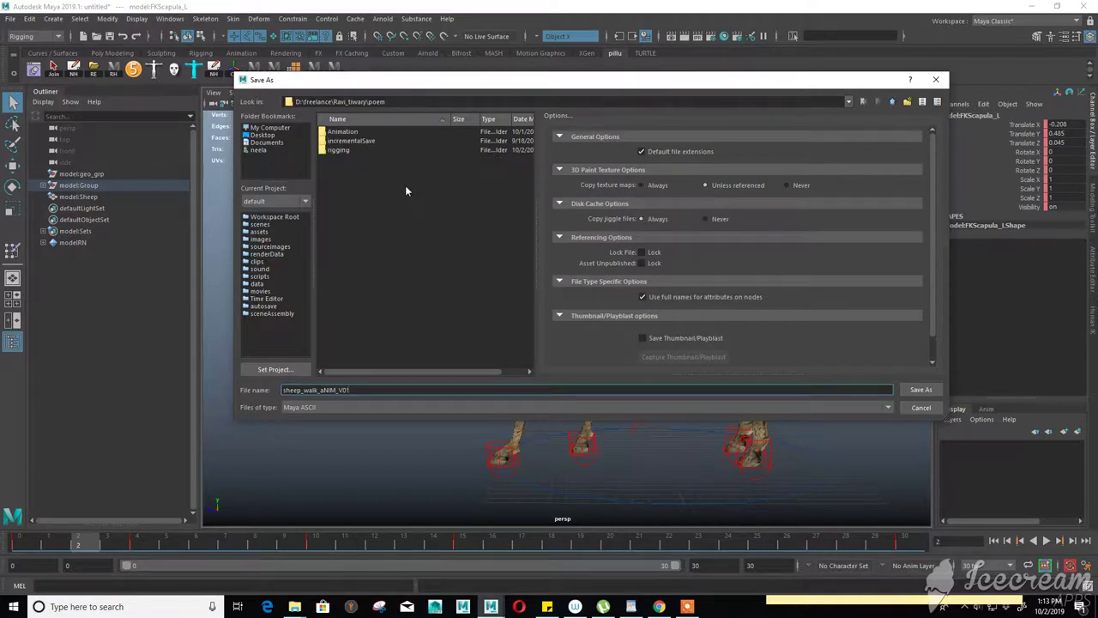
double_click(347, 132)
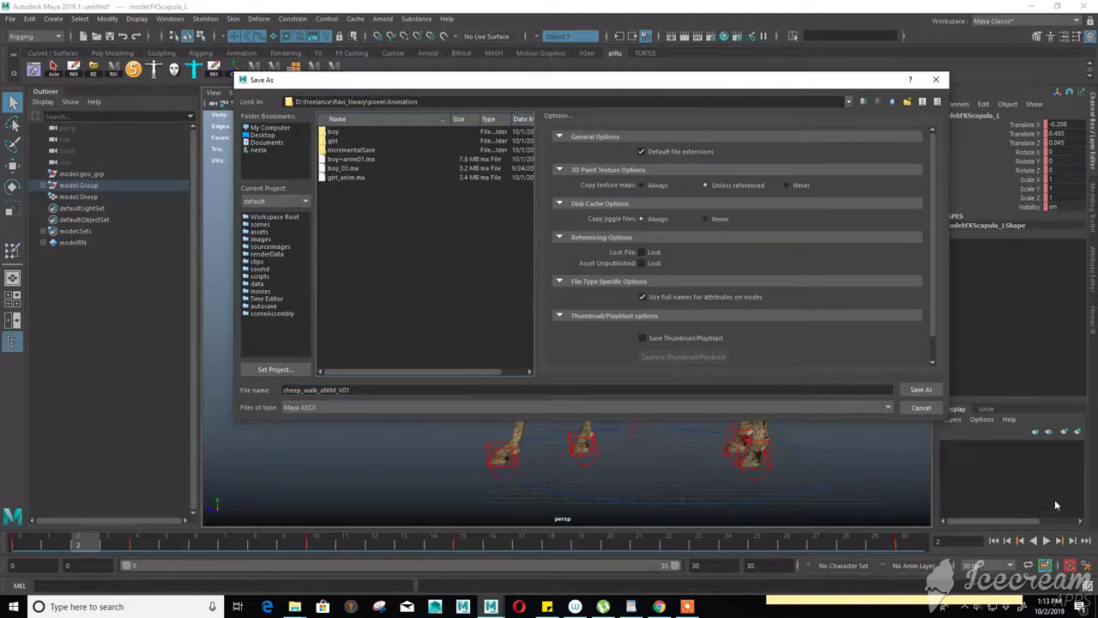
left_click(926, 390)
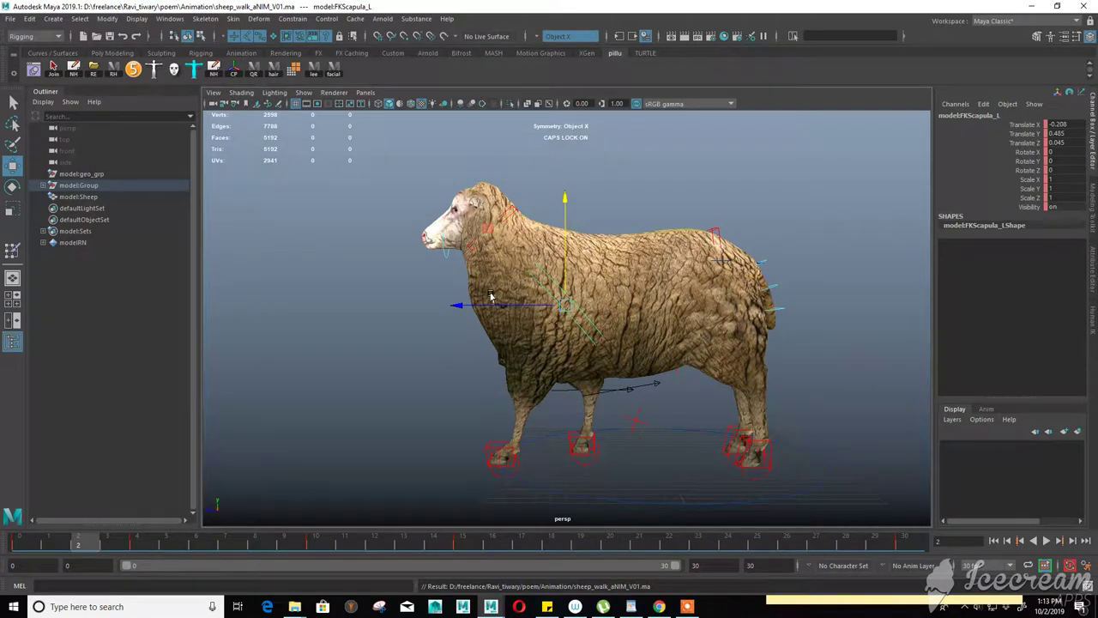
Step: Select the front-right foot control IKLegFront_R from the sheep's far side and play the walk
key("ctrl+z")
key("ctrl+z")
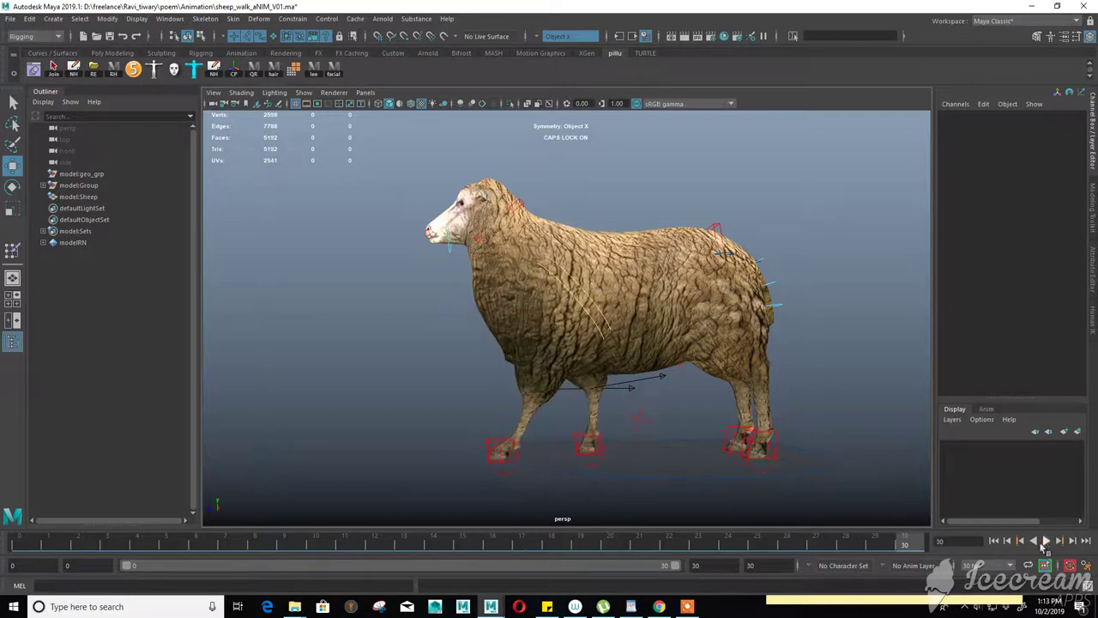
left_click_drag(686, 392, 477, 398, "alt")
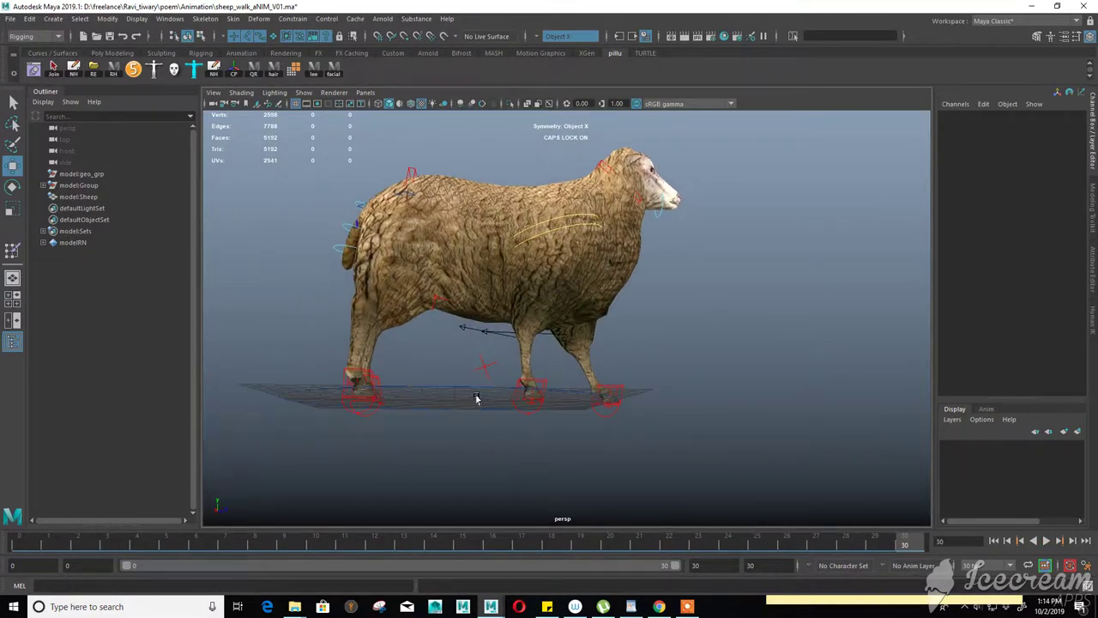
scroll(472, 404, "up", 3)
scroll(455, 412, "up", 2)
left_click(444, 399)
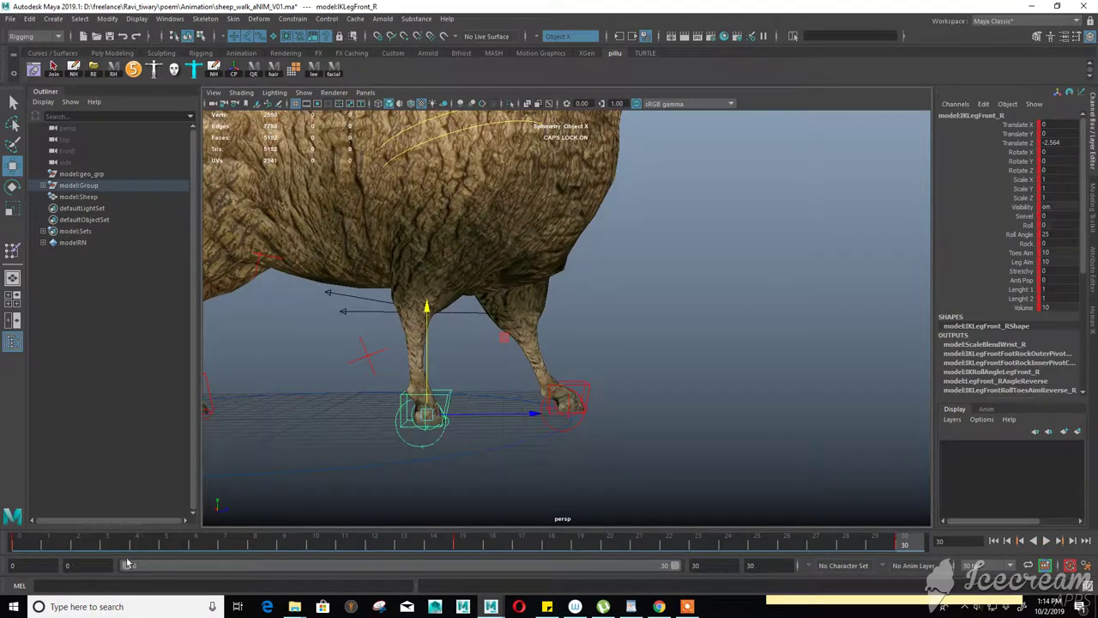
key("alt+v")
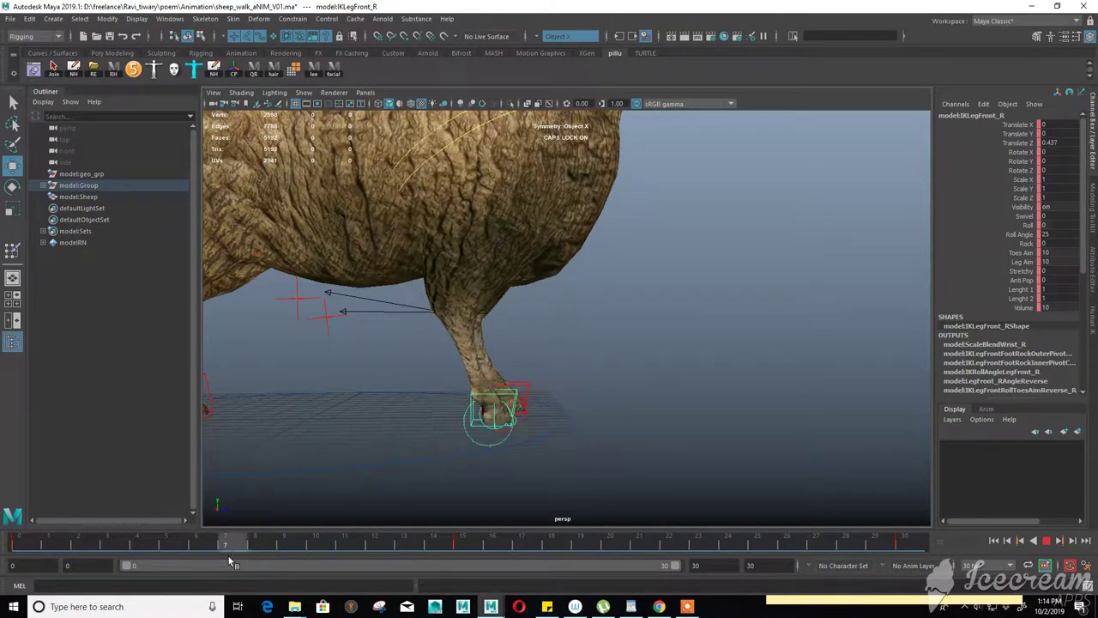
Step: Raise the front-right foot, tilt it forward around X, and play back to check
left_click_drag(494, 319, 495, 283)
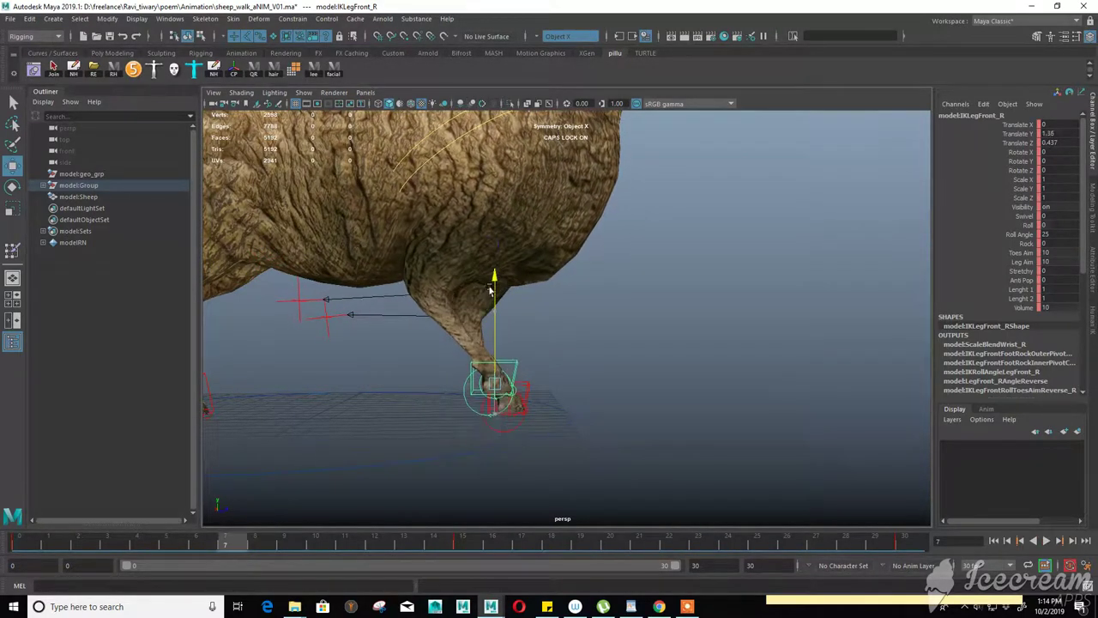
key("e")
left_click_drag(579, 329, 589, 360)
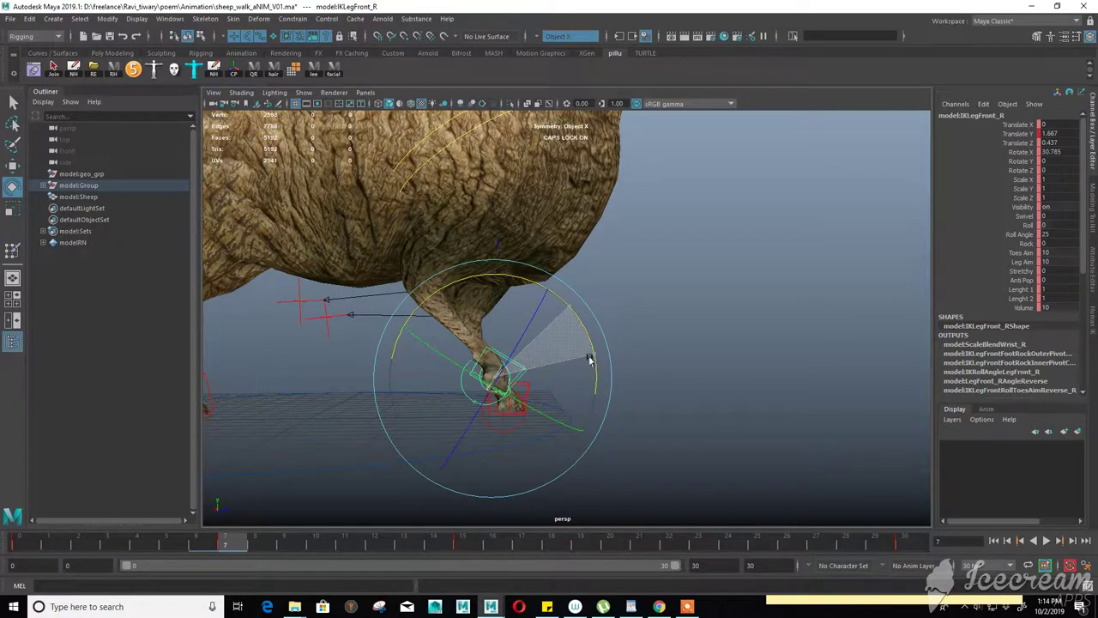
key("alt+v")
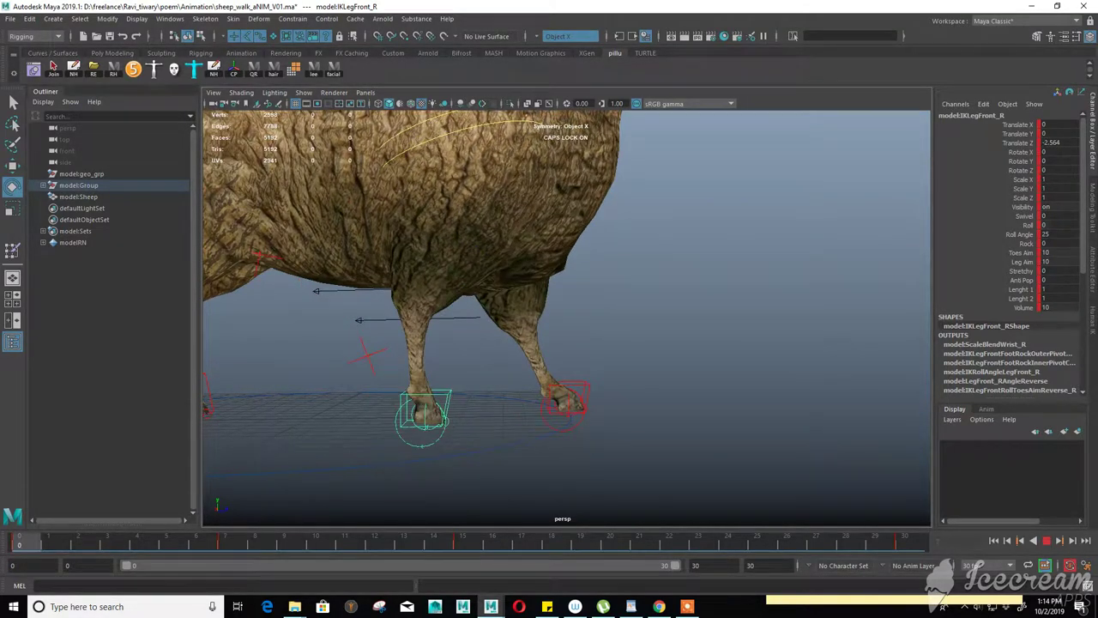
Step: Jump to frame 15 and select the chest control
left_click_drag(437, 541, 463, 543)
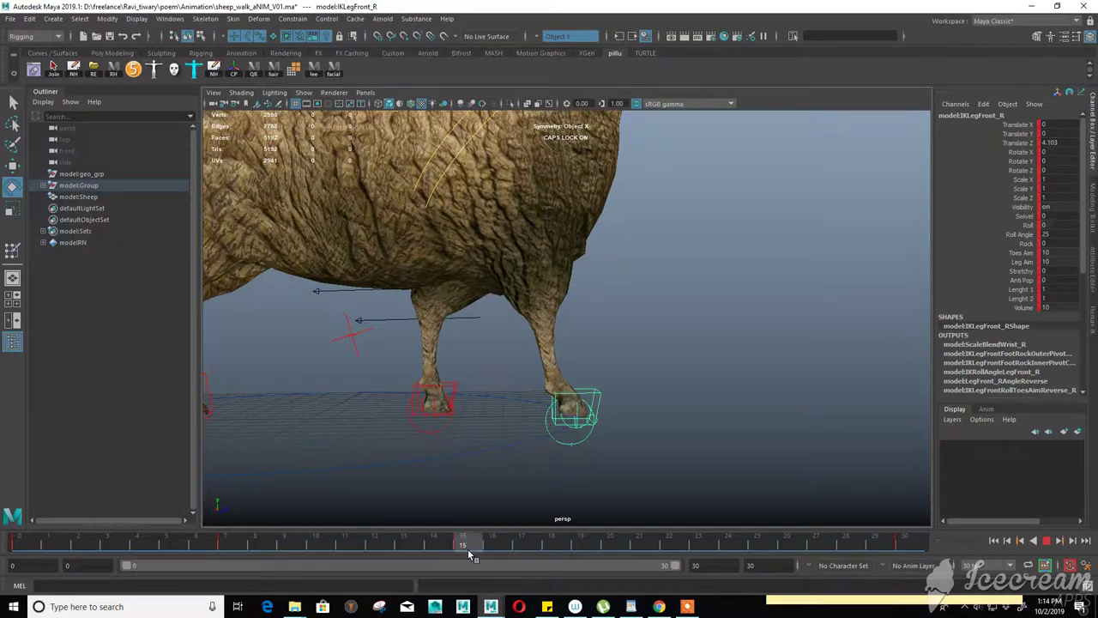
left_click(694, 200)
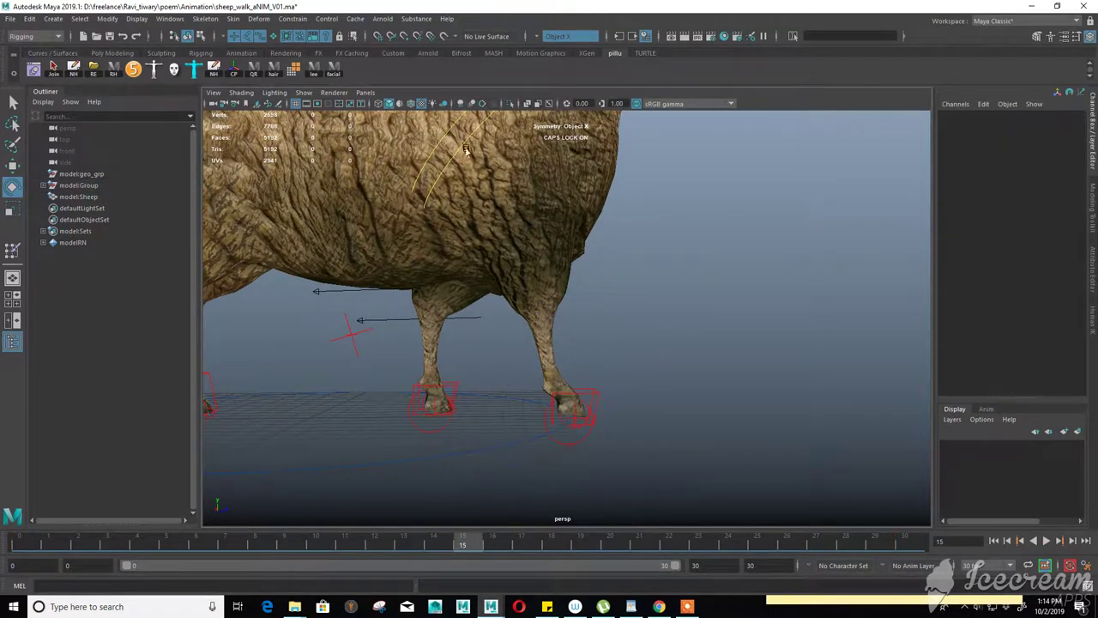
left_click(463, 144)
mouse_move(464, 148)
left_mouse_down("alt")
mouse_move(581, 314)
mouse_move(644, 312)
left_mouse_up("alt")
Step: Nudge the chest control, then undo the move and the selection change
key("space")
scroll(523, 301, "up", 4)
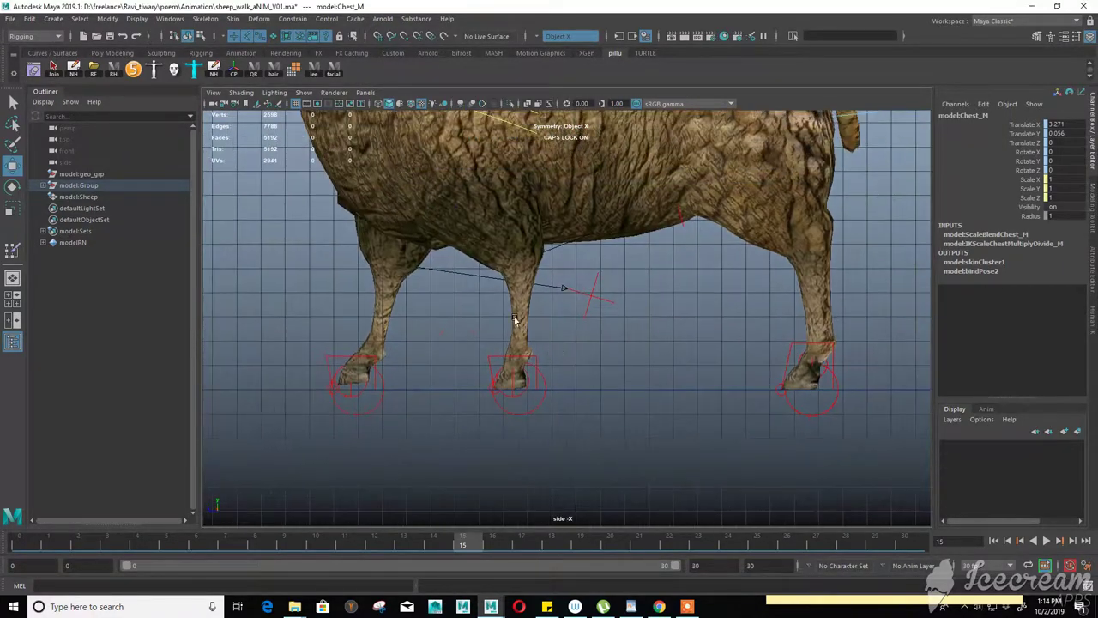
scroll(518, 290, "down", 2)
scroll(517, 290, "down", 2)
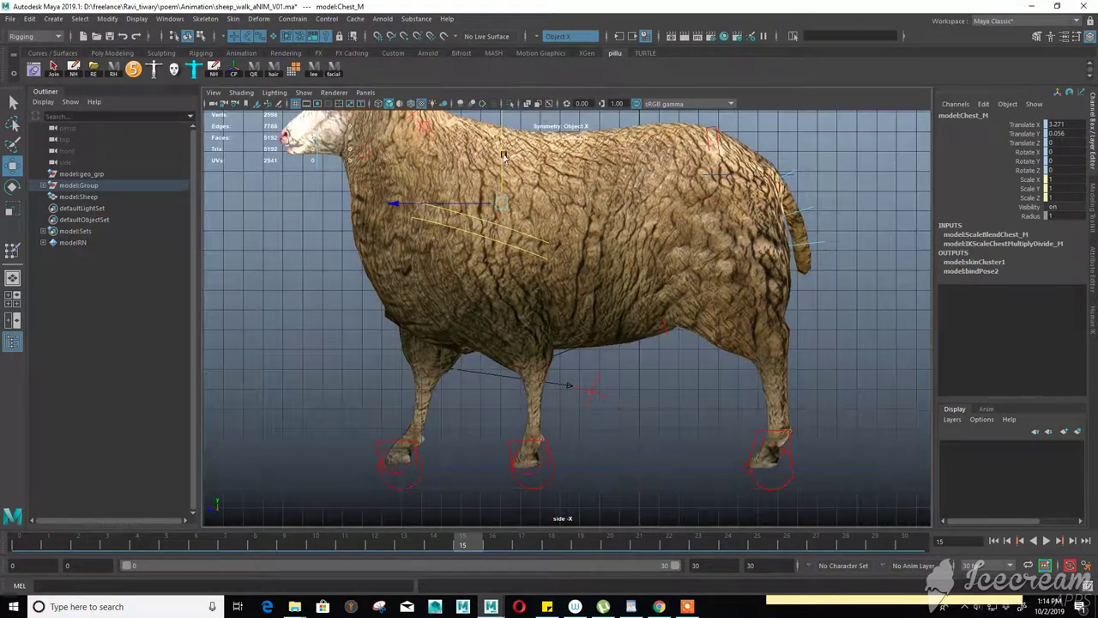
left_click_drag(498, 148, 496, 152)
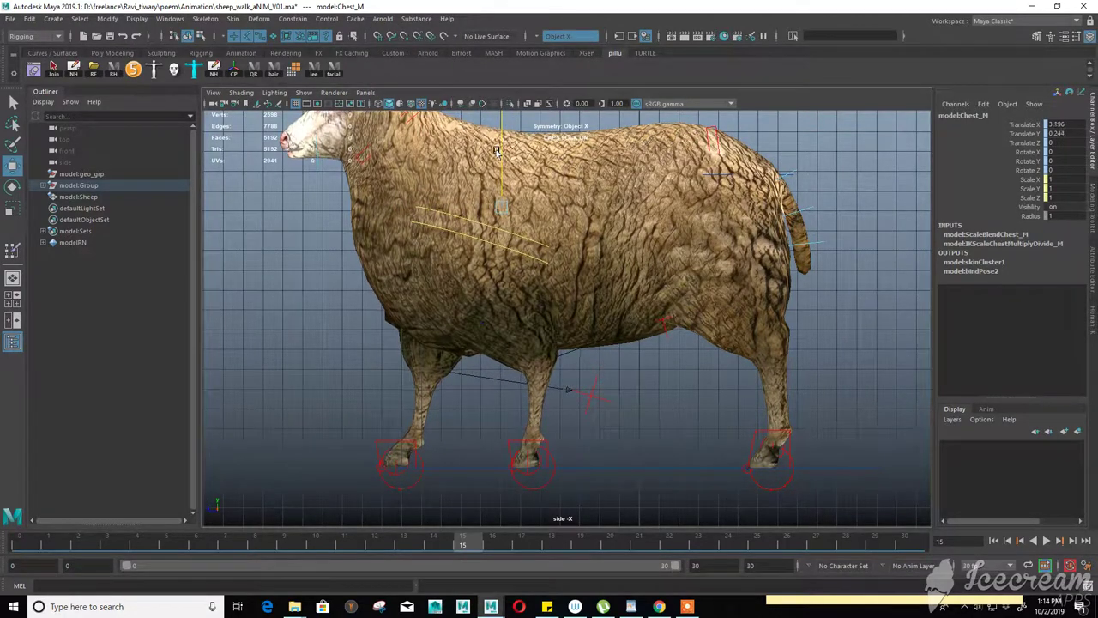
key("ctrl+z")
key("ctrl+z")
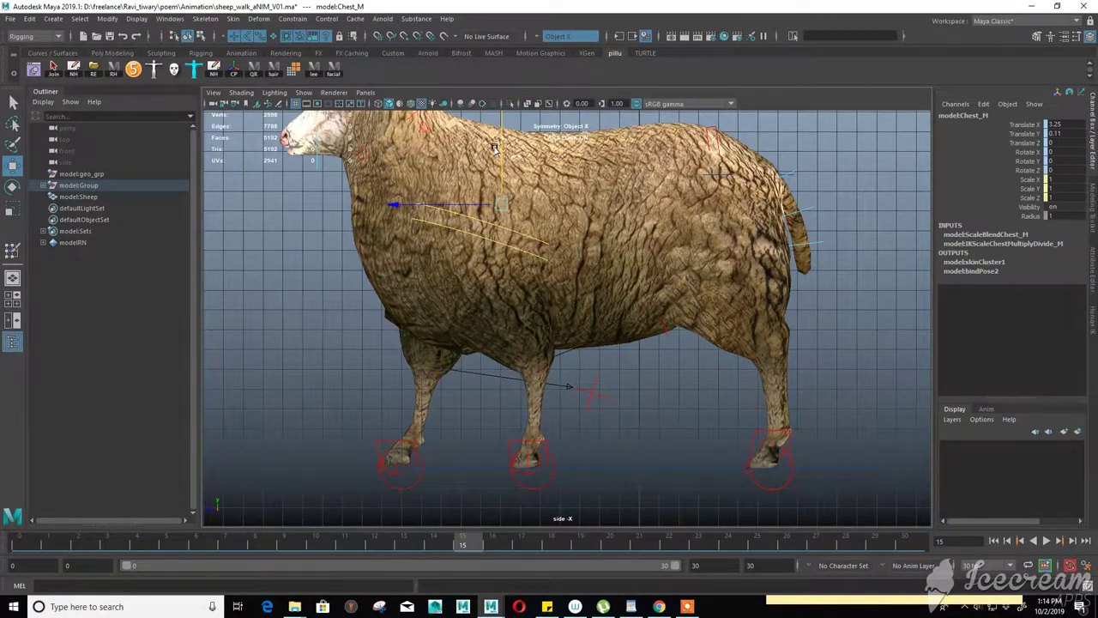
key("ctrl+z")
mouse_move(365, 277)
left_mouse_down()
mouse_move(364, 231)
mouse_move(600, 257)
left_mouse_up()
key("ctrl+z")
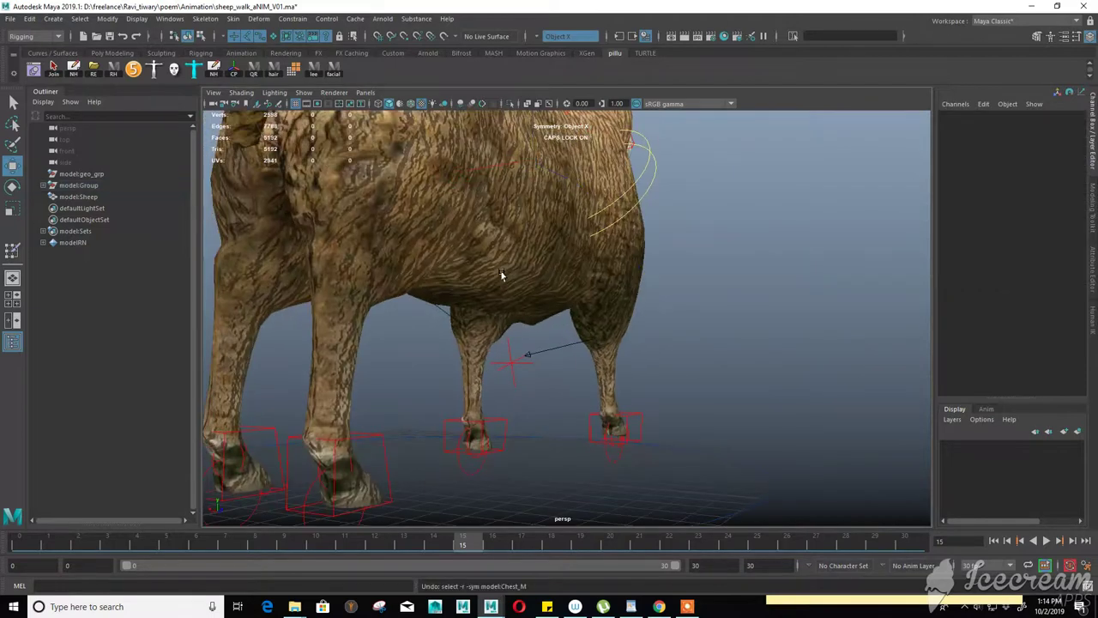
key("ctrl+z")
Step: Select FKScapula_R, switch to the side view, and play the walk cycle
left_click(647, 187)
key("space")
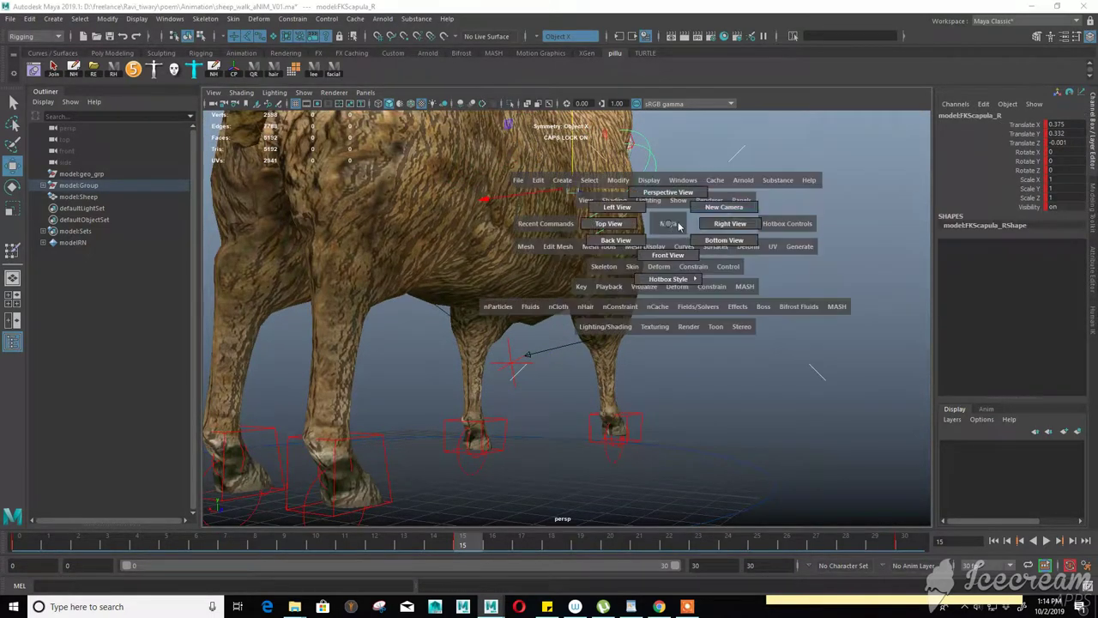
left_click_drag(674, 221, 617, 257)
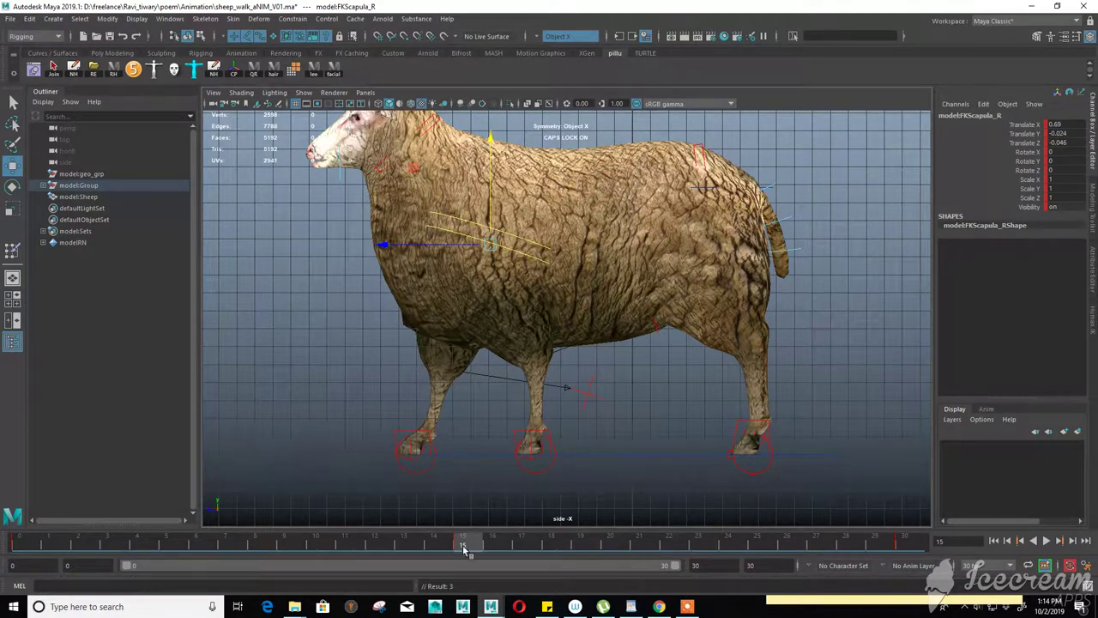
key("alt+v")
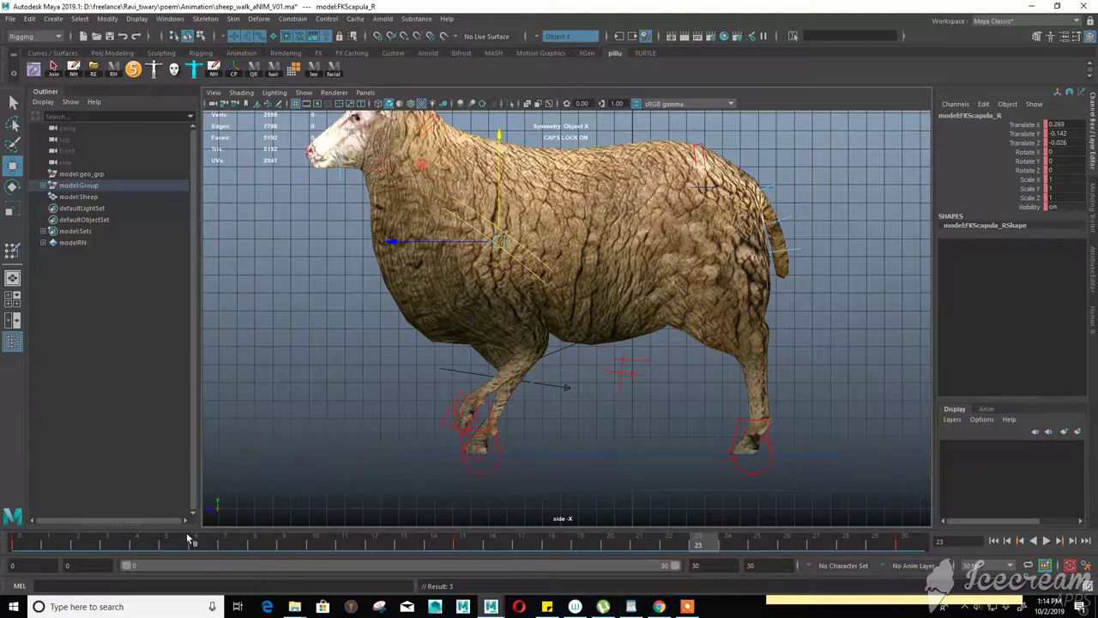
key("alt+v")
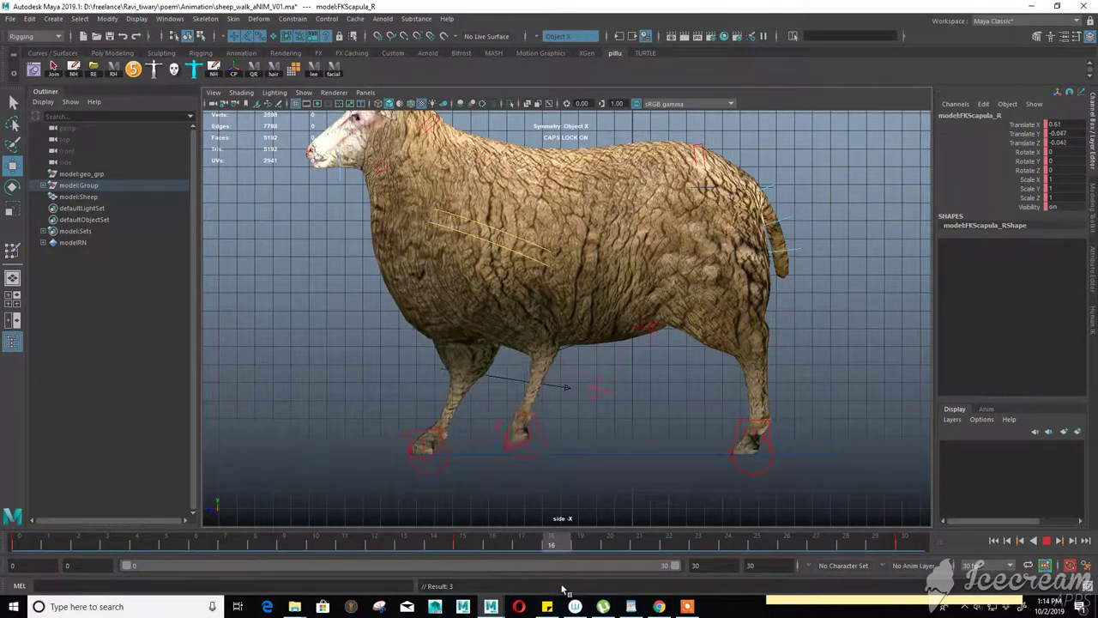
key("alt+v")
left_click(1047, 541)
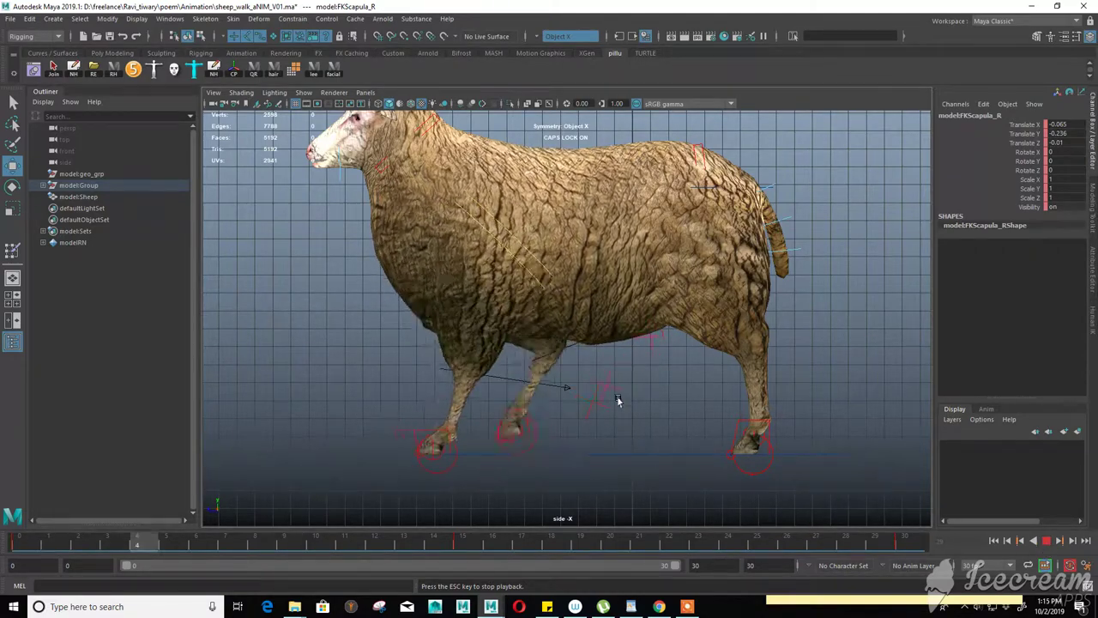
Step: Return to the perspective view and play the walk again
key("space")
scroll(559, 379, "down", 3)
scroll(692, 368, "down", 3)
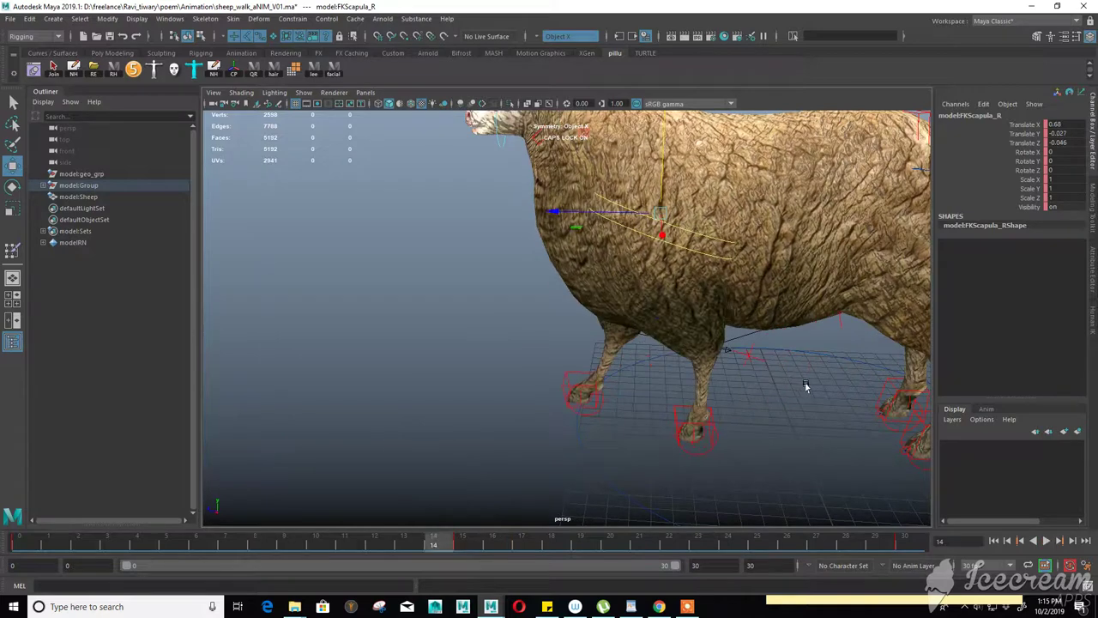
scroll(804, 385, "down", 3)
scroll(669, 411, "up", 2)
key("alt+v")
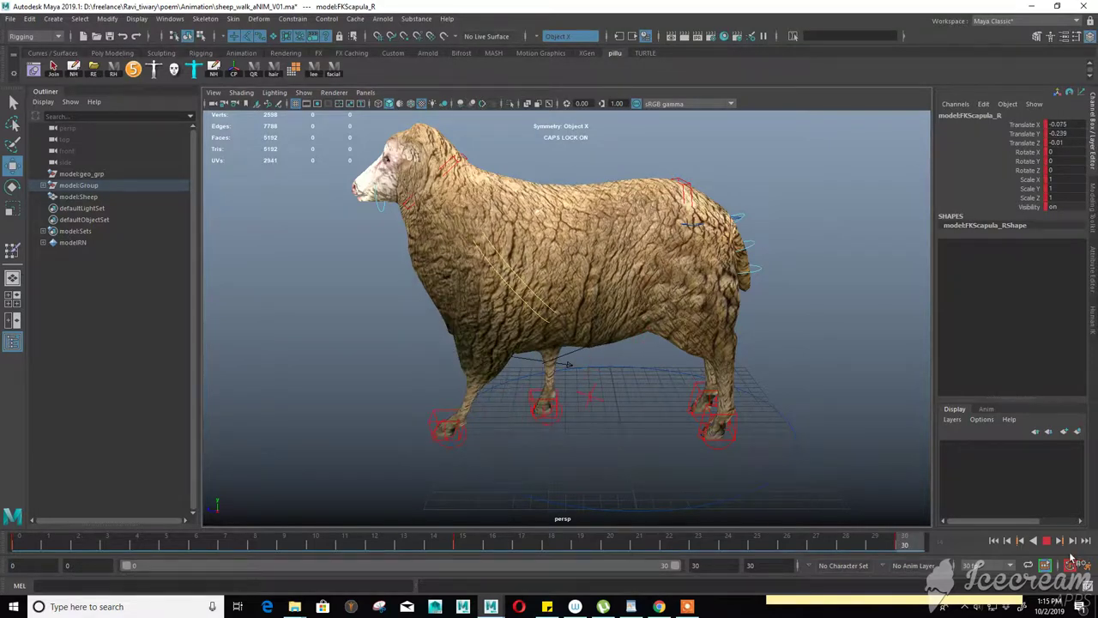
Step: Orbit so the sheep faces right and select the chest control
left_click(794, 219)
left_click_drag(794, 218, 605, 275, "alt")
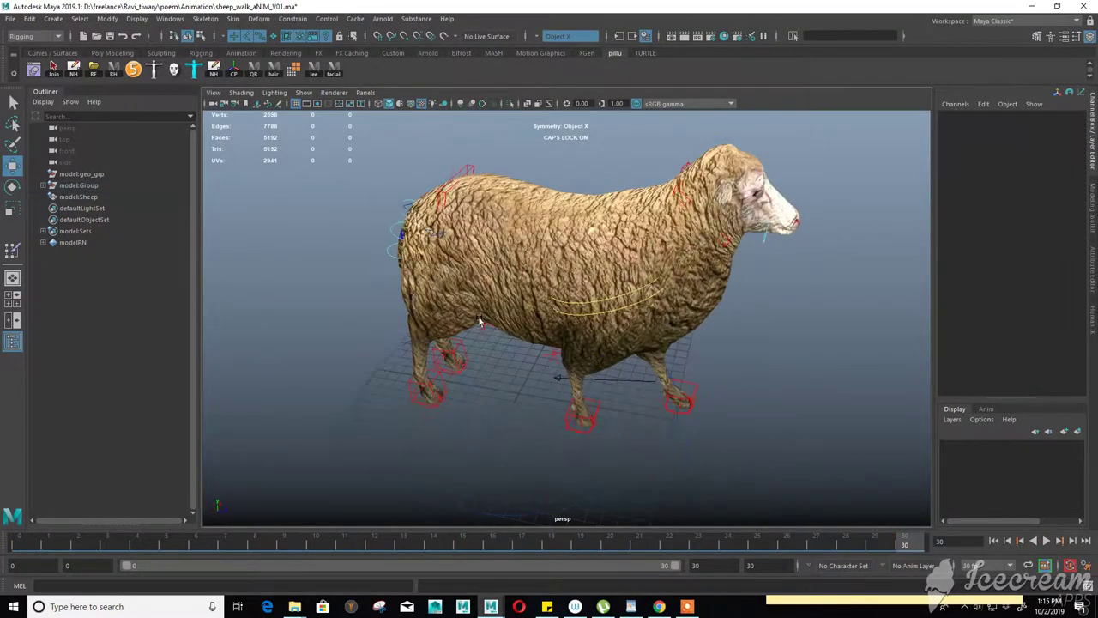
left_click(616, 259)
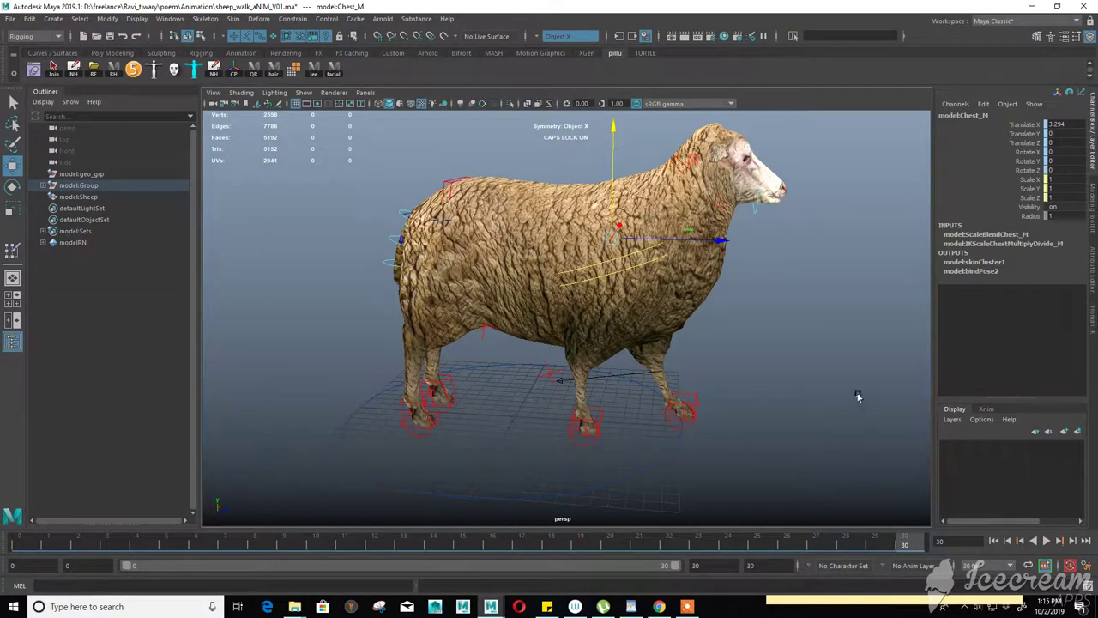
Step: Set viewport Show to None, enable NURBS Curves and Polygons, then play the walk
left_click(304, 93)
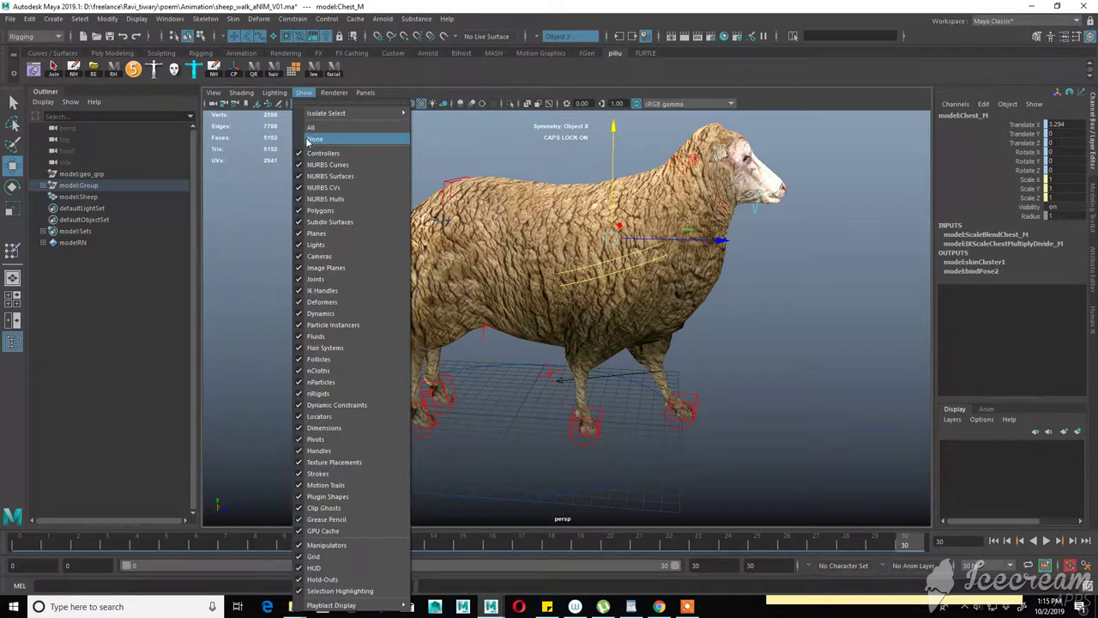
left_click(310, 140)
left_click(304, 93)
left_click(322, 164)
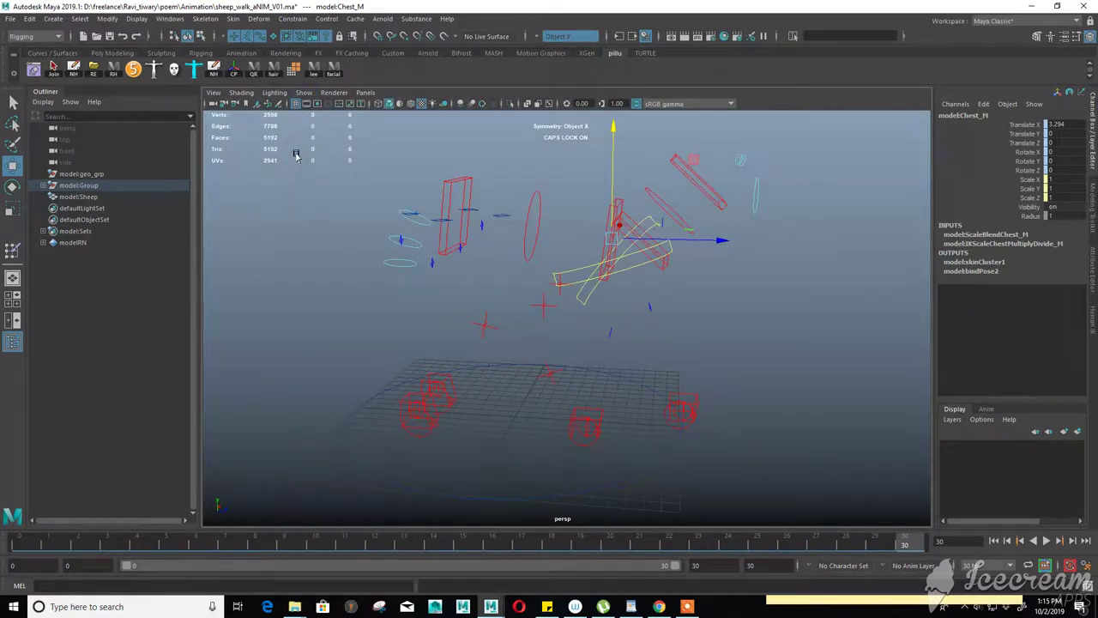
left_click(304, 92)
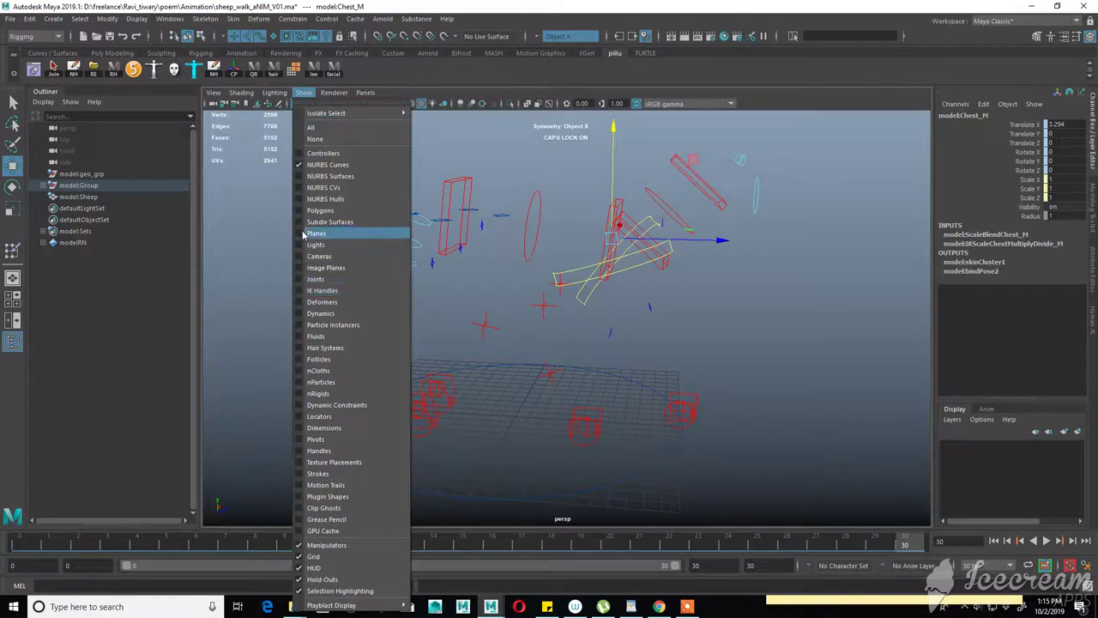
left_click(298, 211)
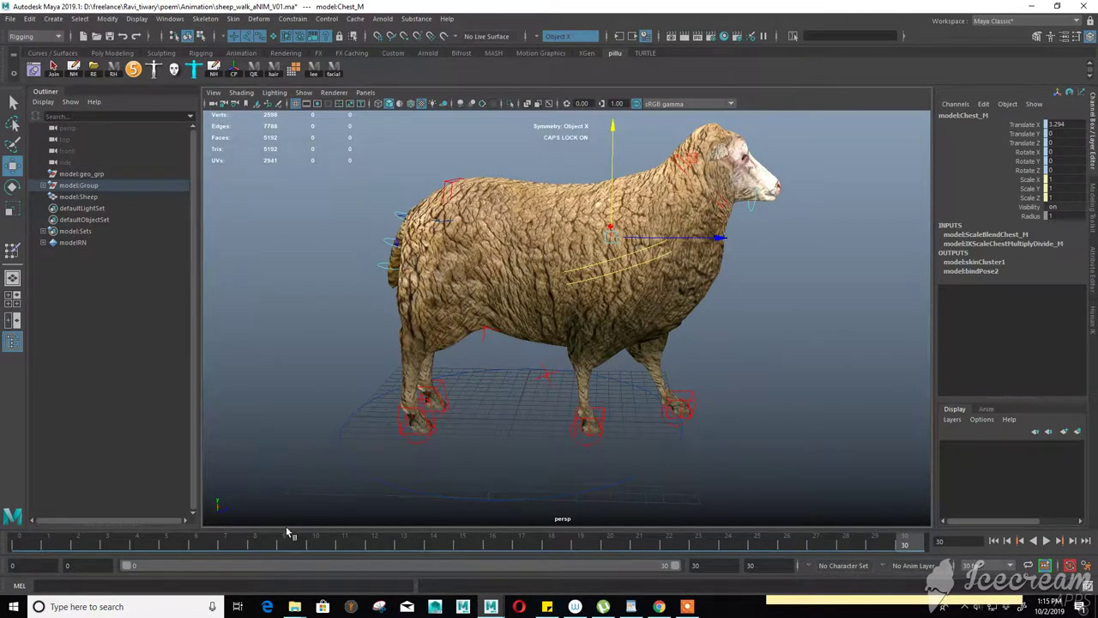
key("alt+v")
key("alt+shift+v")
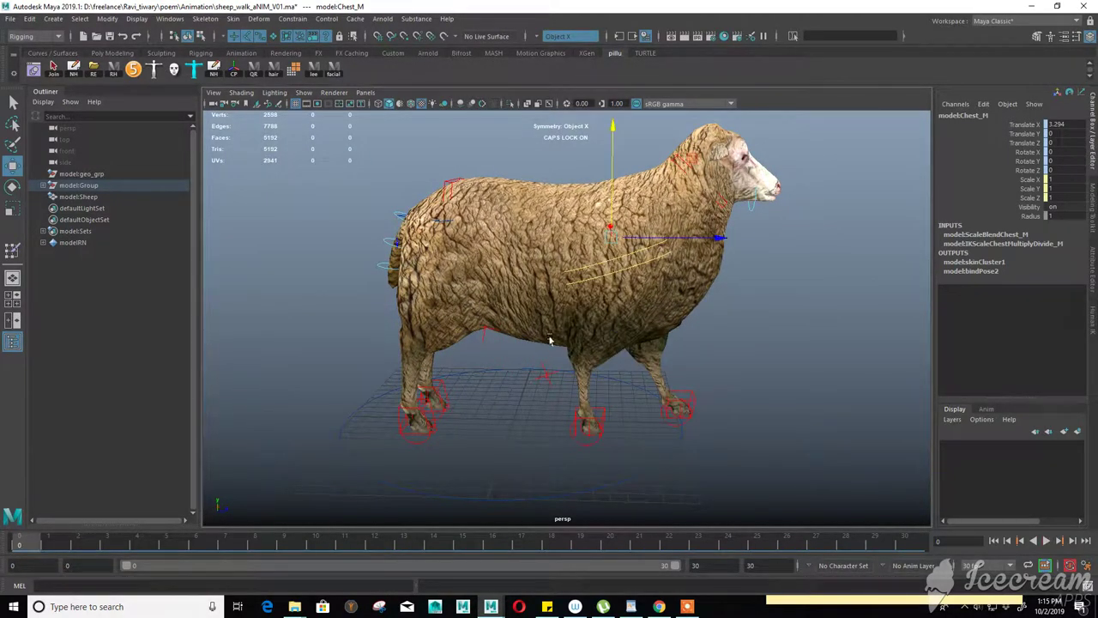
Step: Select FKScapula_R, raise it at about frame 6, and play the walk
left_click(623, 273)
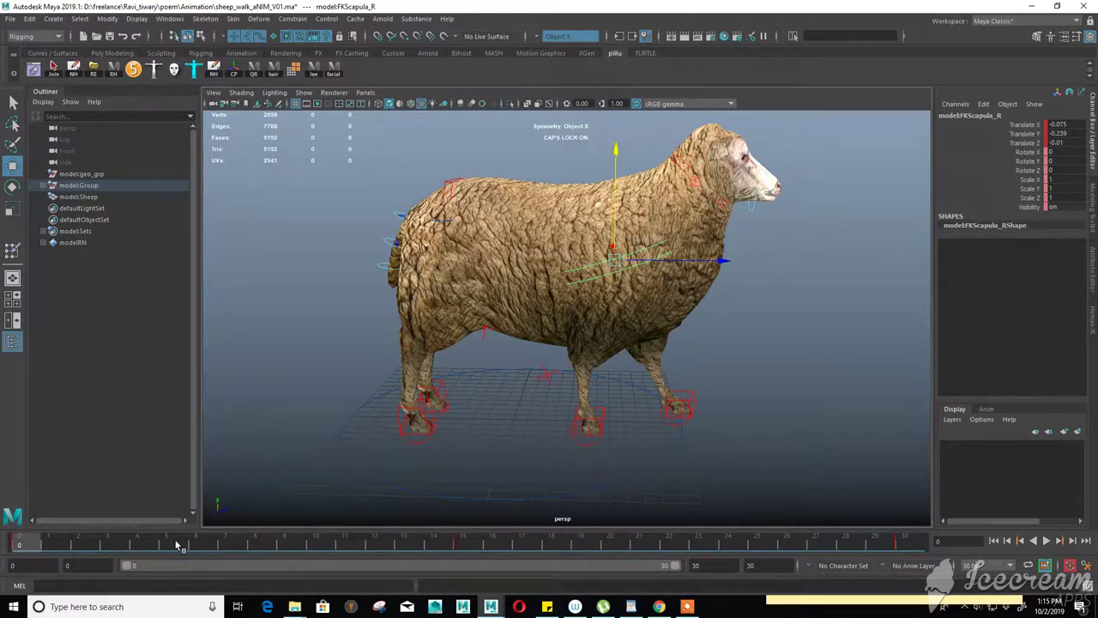
left_click_drag(39, 545, 227, 542)
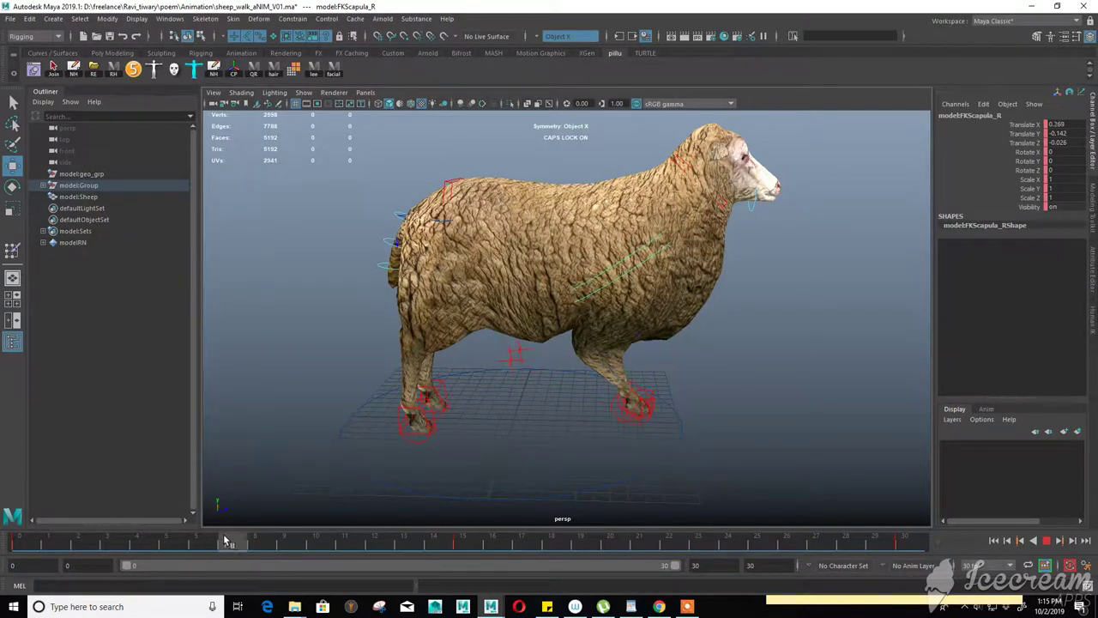
left_click_drag(624, 163, 624, 142)
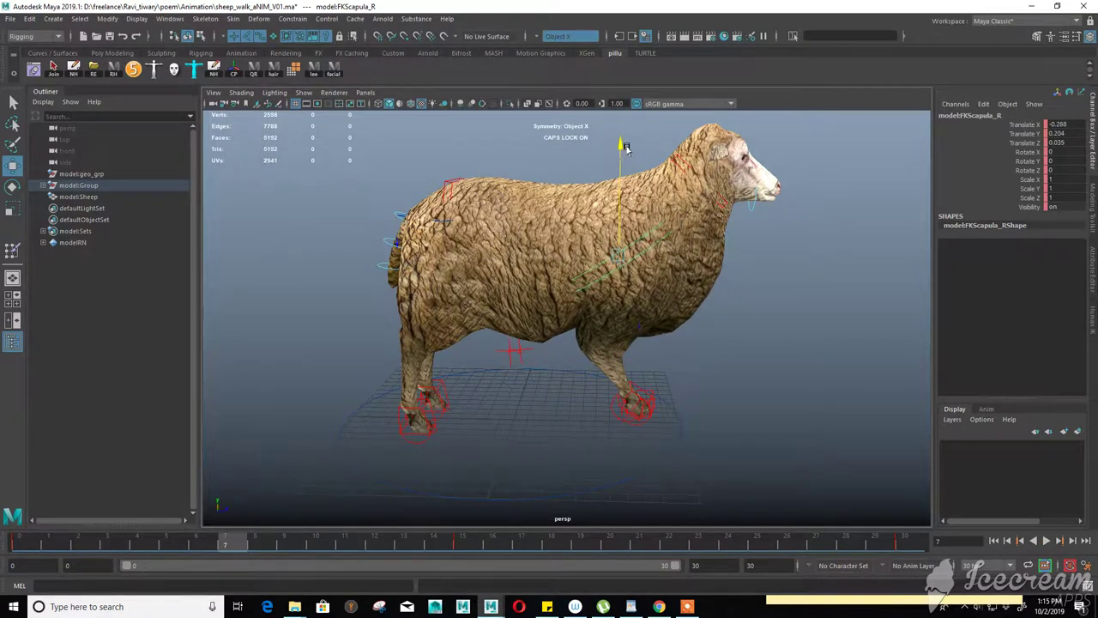
key("alt+v")
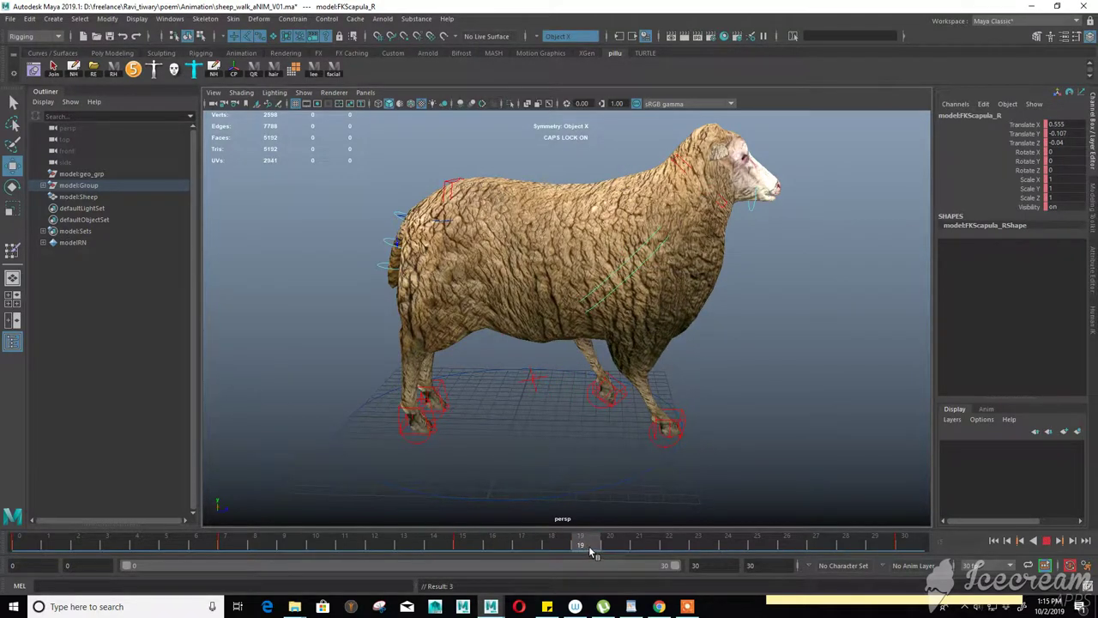
Step: Readjust the shoulder height and replay the walk, orbiting to review it from both sides
left_click_drag(624, 166, 626, 160)
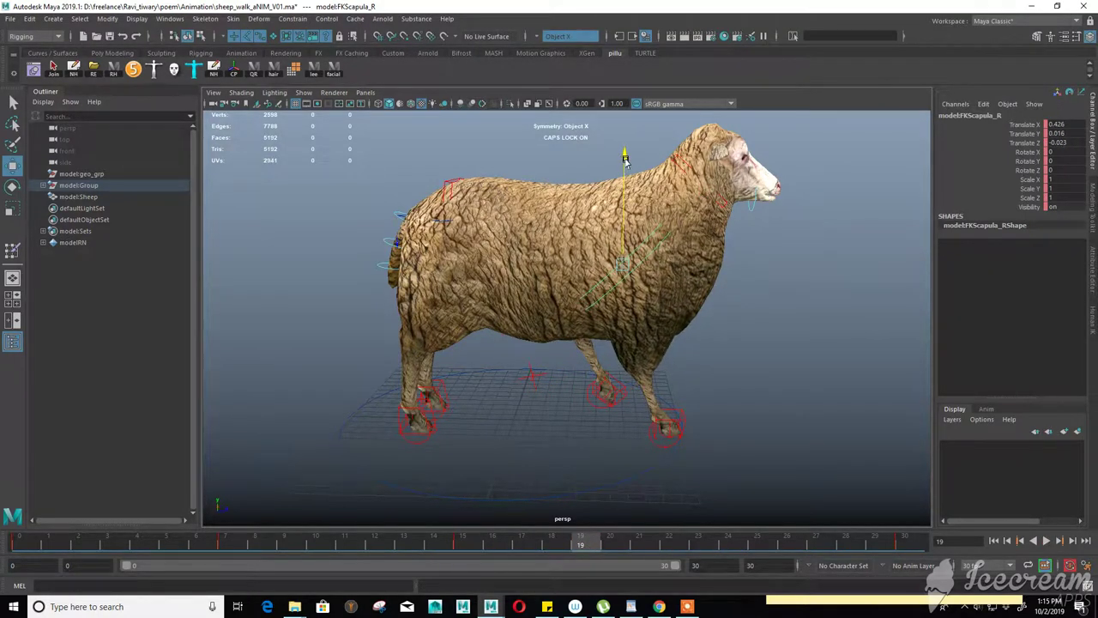
key("alt+v")
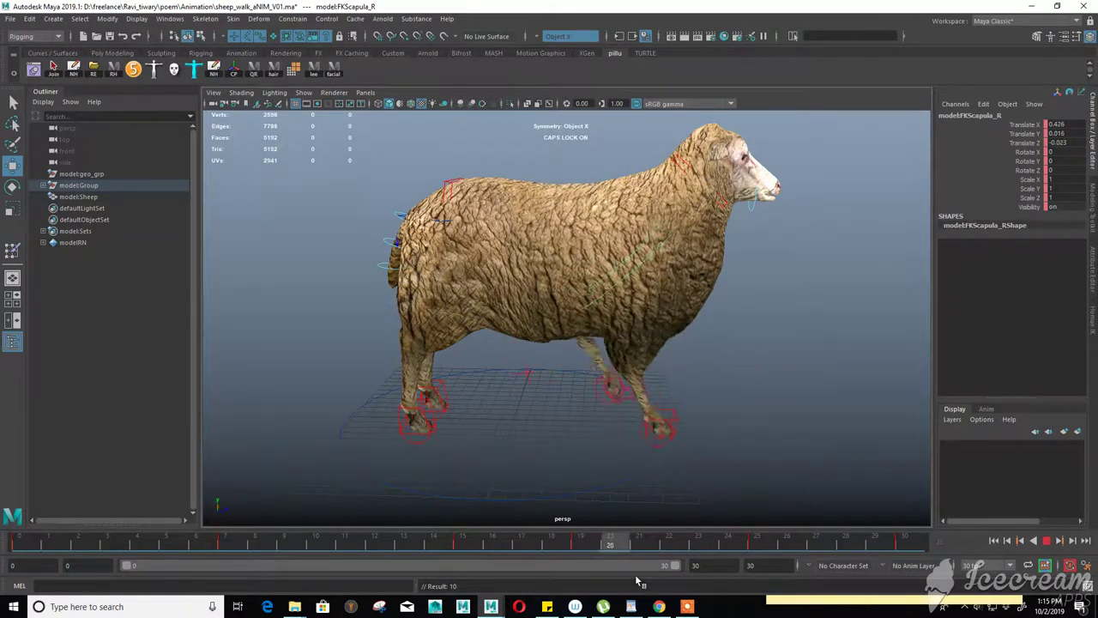
left_click(1047, 542)
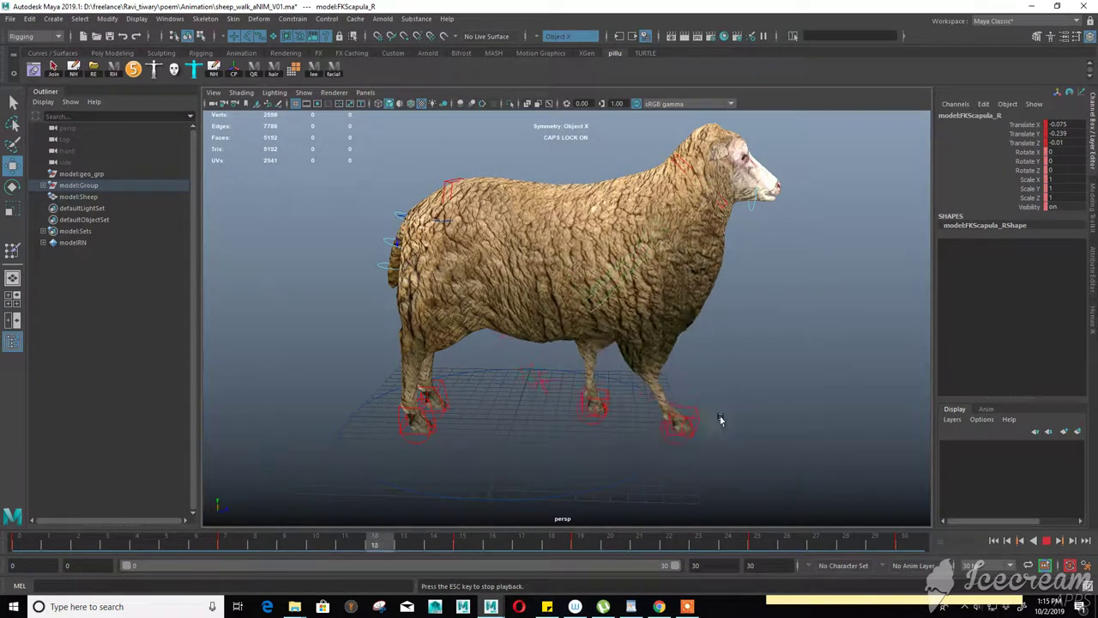
left_click_drag(735, 331, 567, 328, "alt")
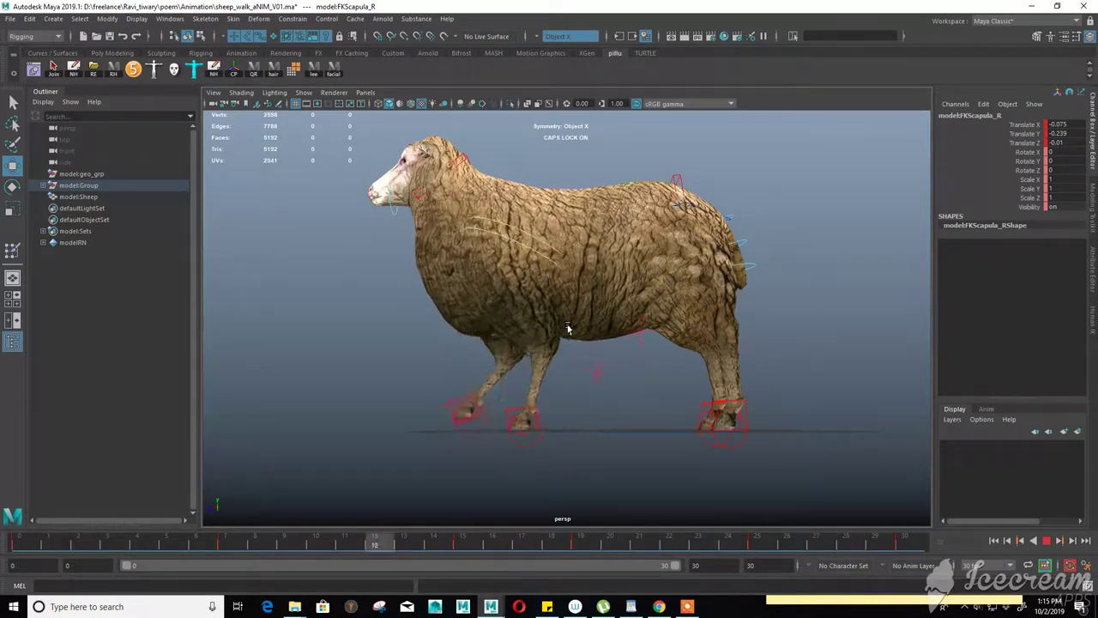
mouse_move(567, 329)
left_mouse_down("alt")
mouse_move(663, 325)
mouse_move(651, 325)
mouse_move(689, 304)
mouse_move(556, 315)
left_mouse_up("alt")
Step: Stop playback at frame 7 and click through the hip and RootX_M controls
key("Escape")
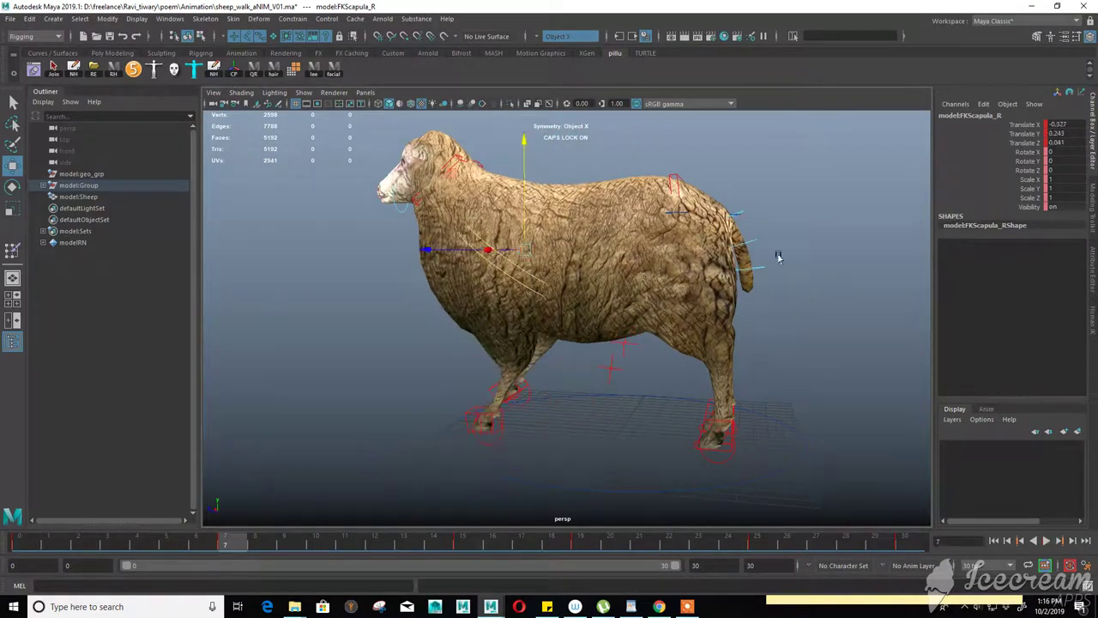
left_click(775, 257)
mouse_move(776, 257)
left_mouse_down("alt")
mouse_move(660, 302)
mouse_move(662, 249)
left_mouse_up("alt")
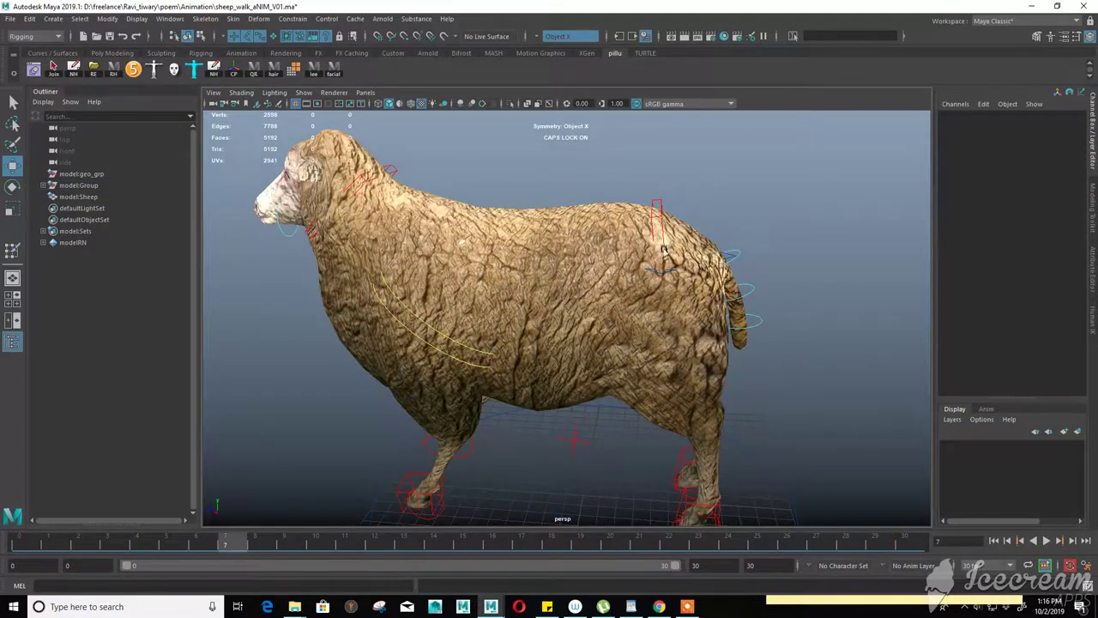
left_click(658, 214)
left_click(760, 190)
left_click(666, 272)
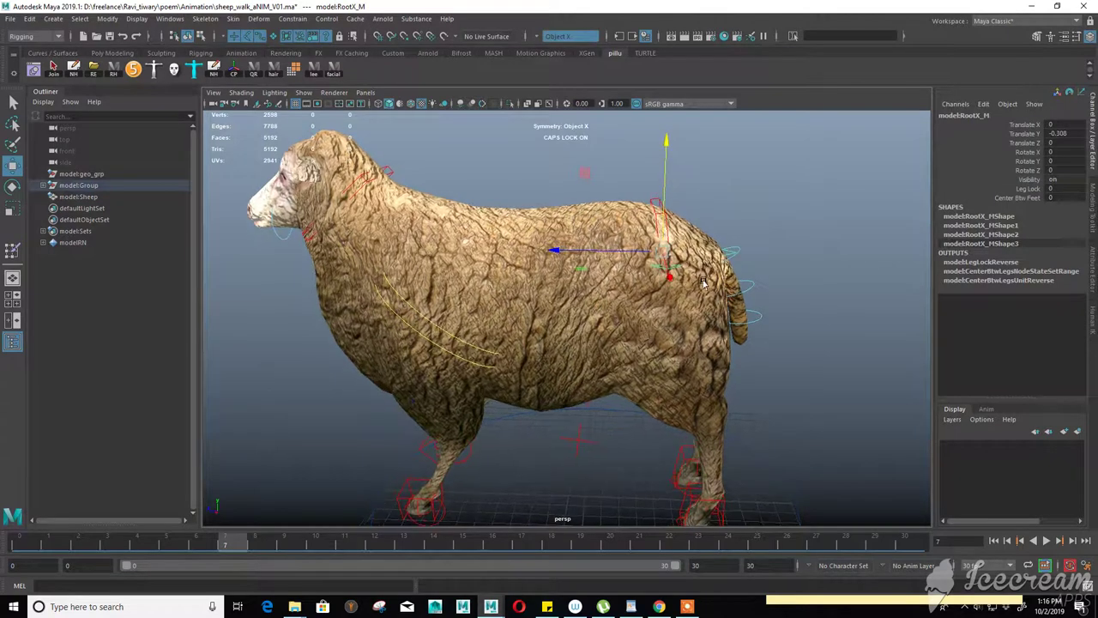
Step: Turn on X-Ray and step through the IKSpine2_M and IKSplineNeck2_M controls
left_click(528, 105)
left_click(779, 172)
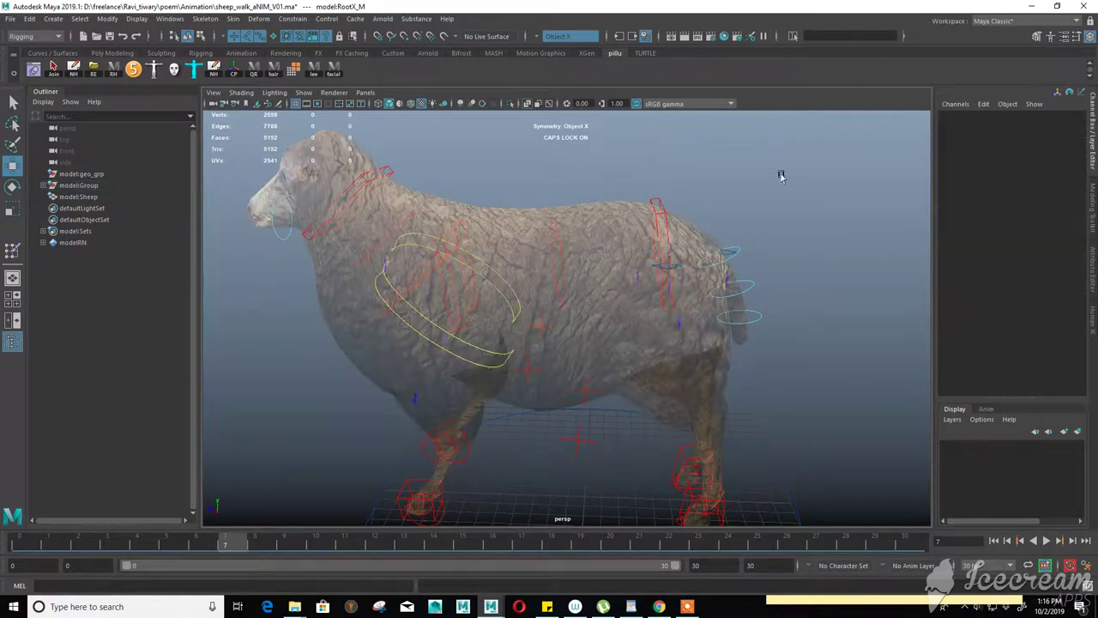
scroll(649, 272, "up", 2)
scroll(567, 232, "up", 3)
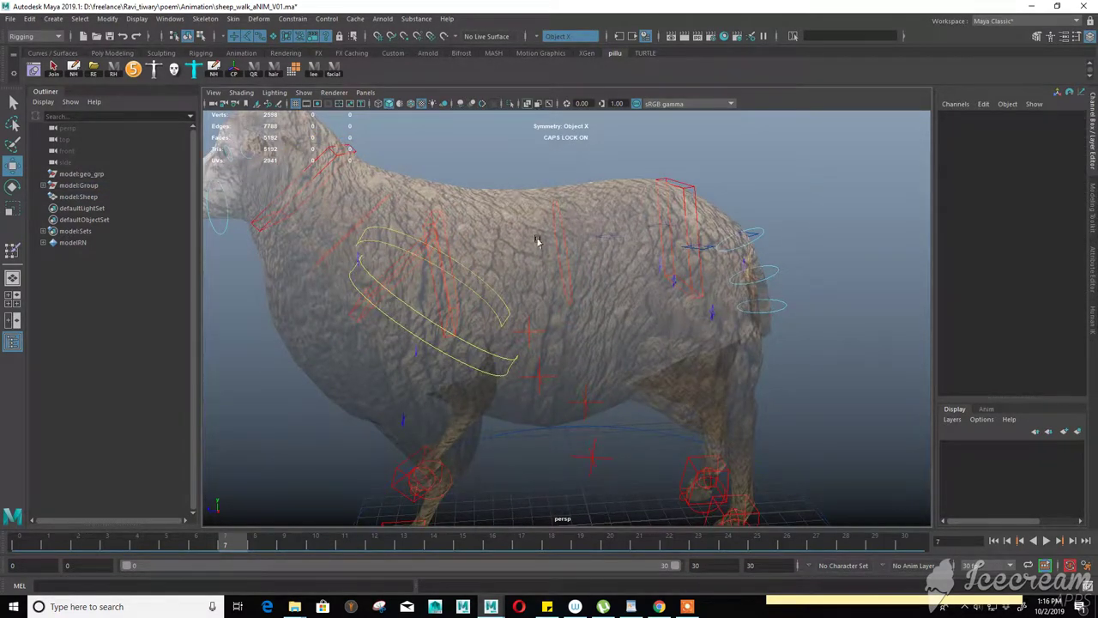
left_click(558, 231)
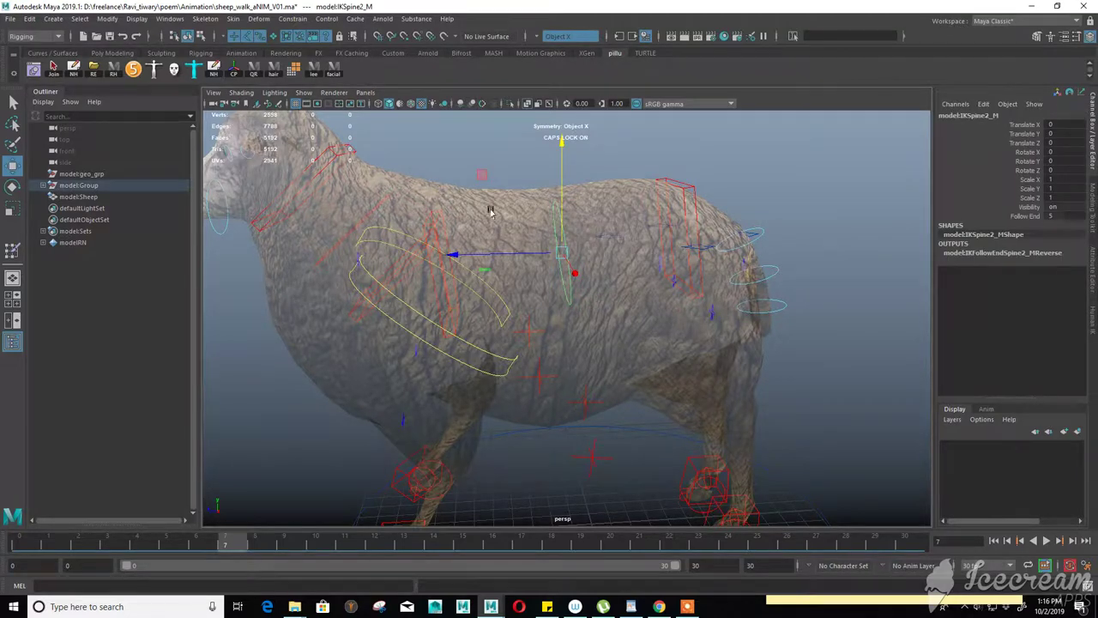
left_click(411, 221)
left_click(378, 203)
Step: Select IKSplineNeck3_M, turn X-Ray off, and scrub back to frame 0
middle_click_drag(379, 202, 548, 233, "alt")
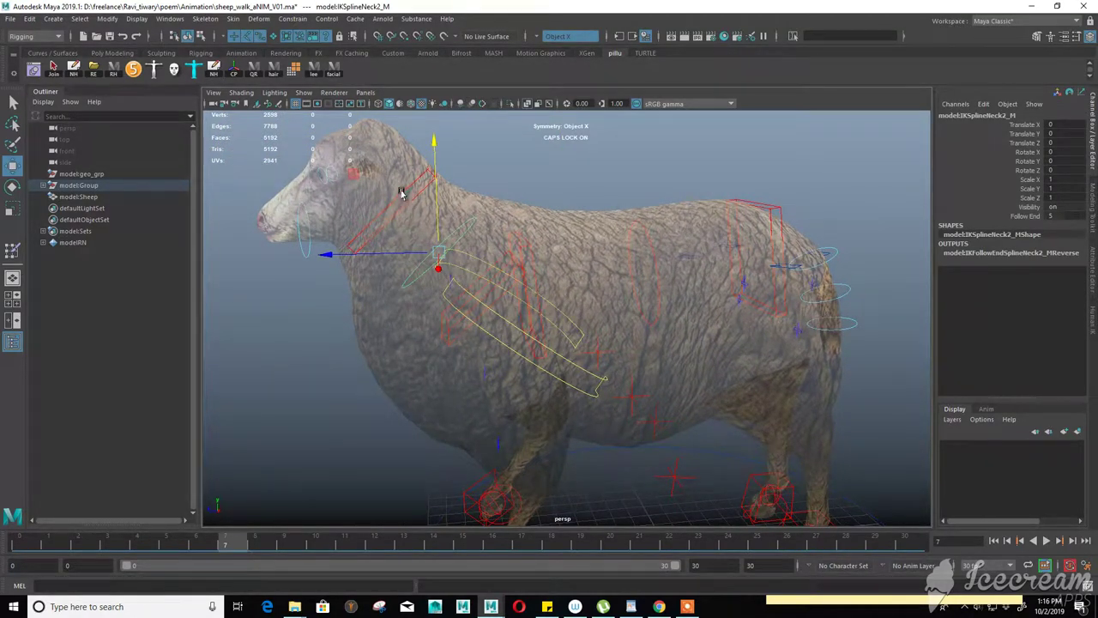
left_click(401, 193)
left_click(526, 105)
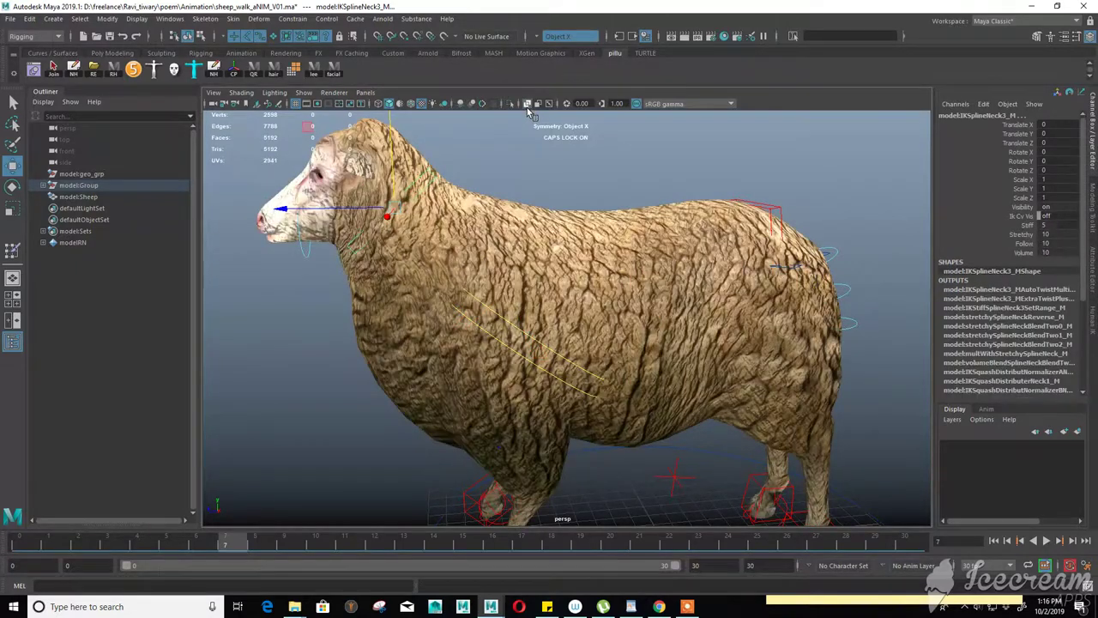
left_click_drag(248, 543, 34, 542)
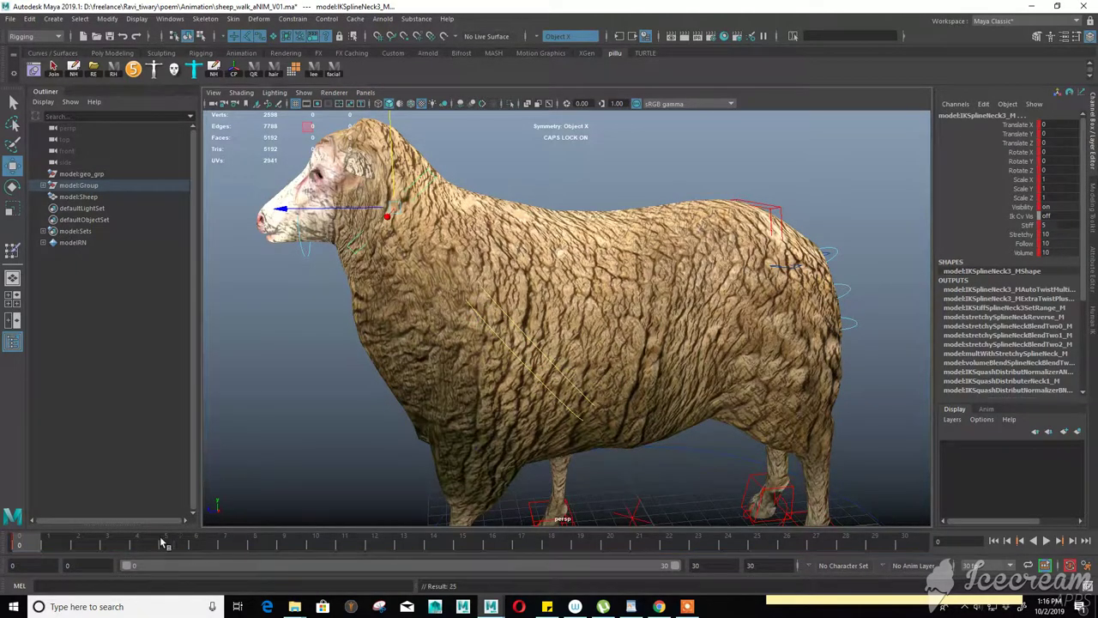
Step: Rotate IKSplineNeck3_M forward at frame 7 to Rotate X 5.2
key("alt+v")
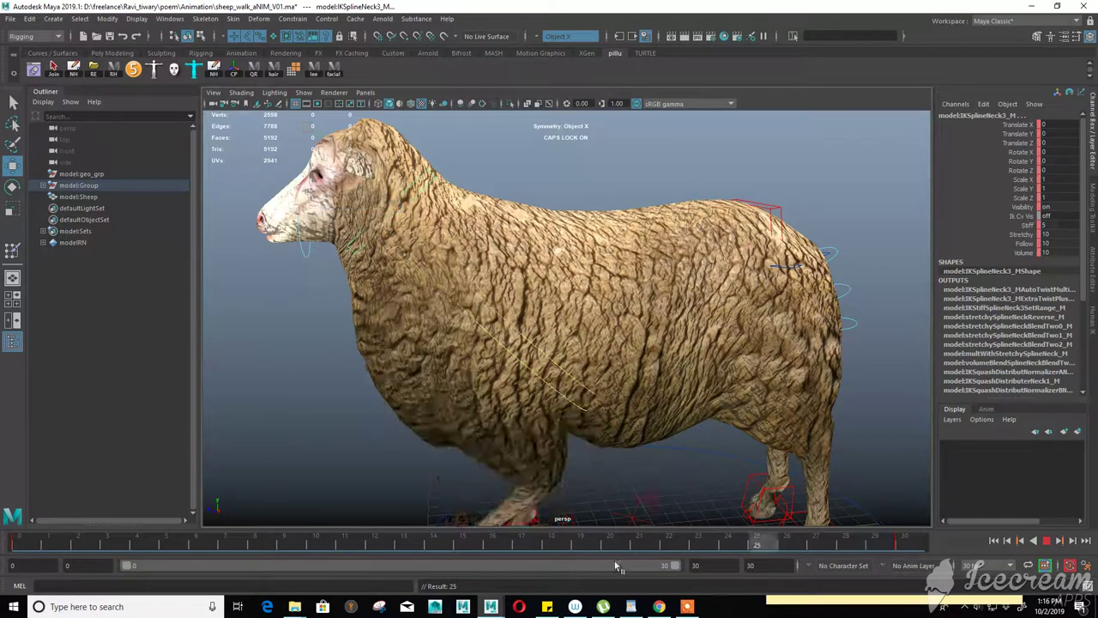
key("a")
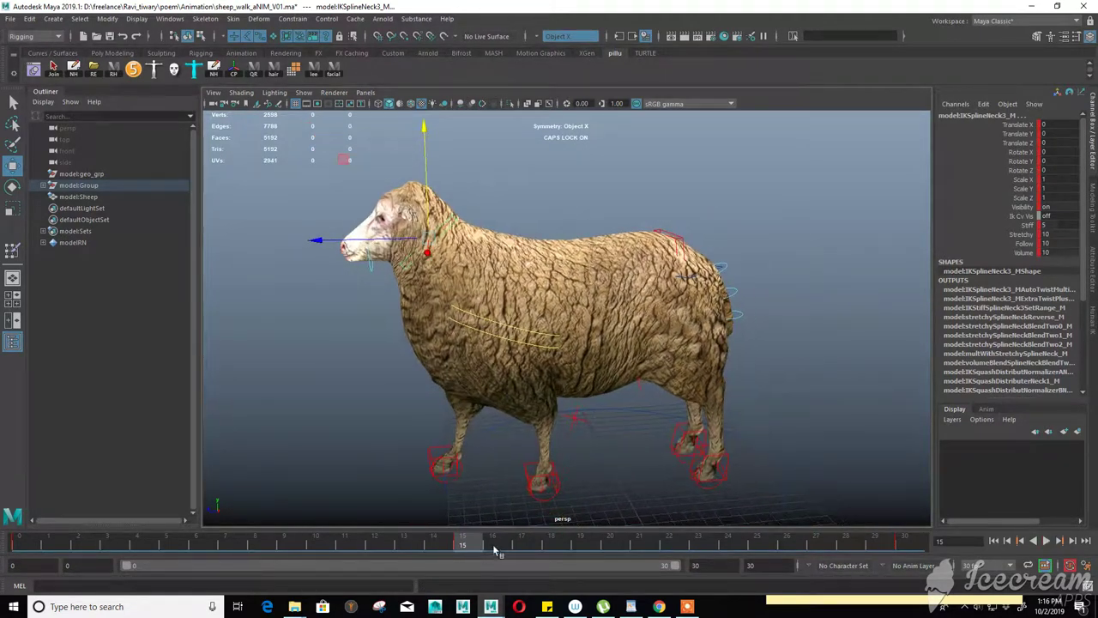
left_click(232, 549)
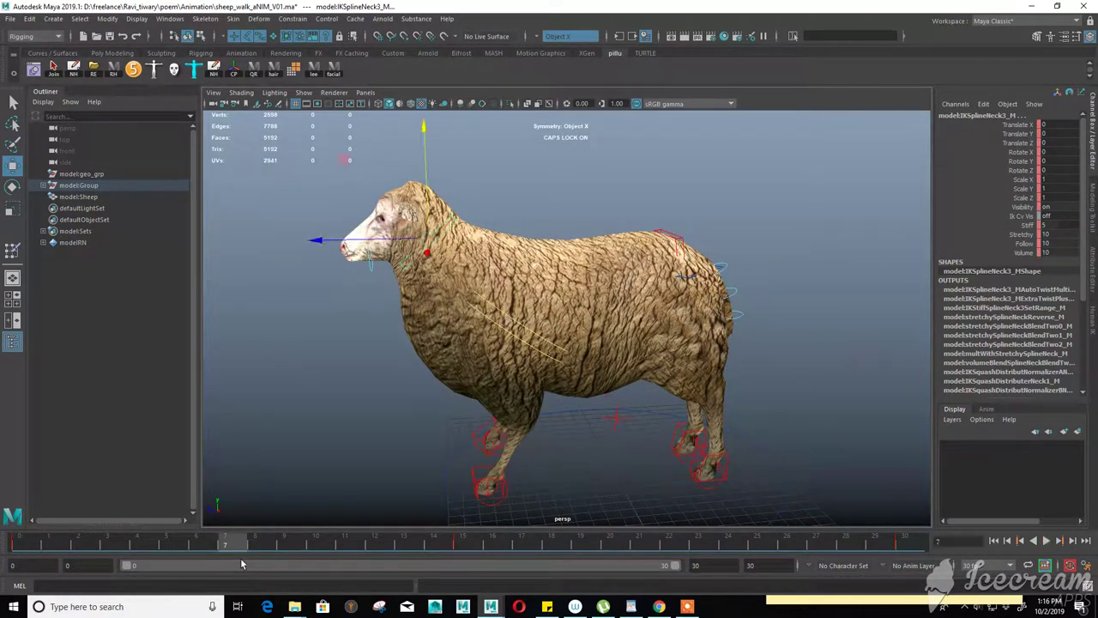
key("e")
left_click_drag(486, 153, 473, 157)
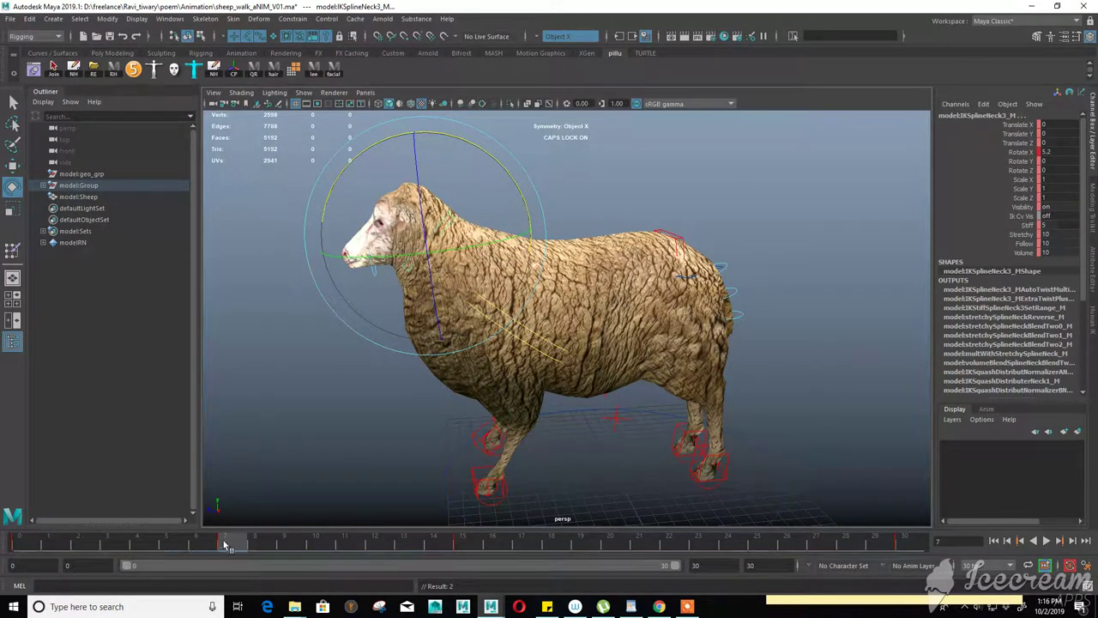
key("alt+v")
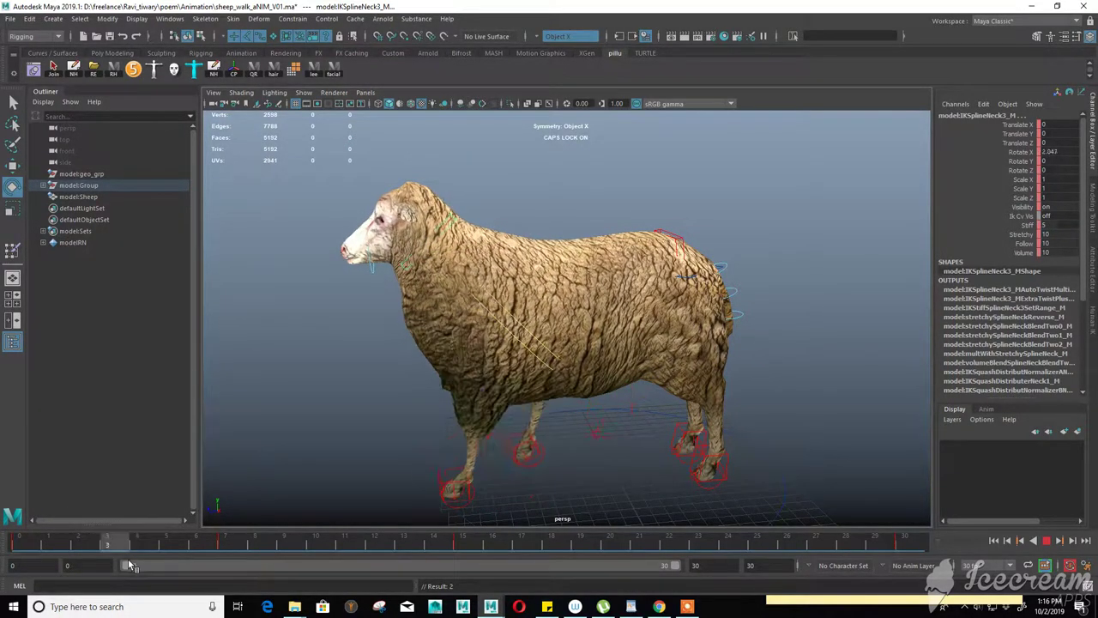
key("alt+v")
Step: Copy the frame 7 neck key, paste it at frame 22, and play from frame 0
left_click(225, 544)
right_click(228, 554)
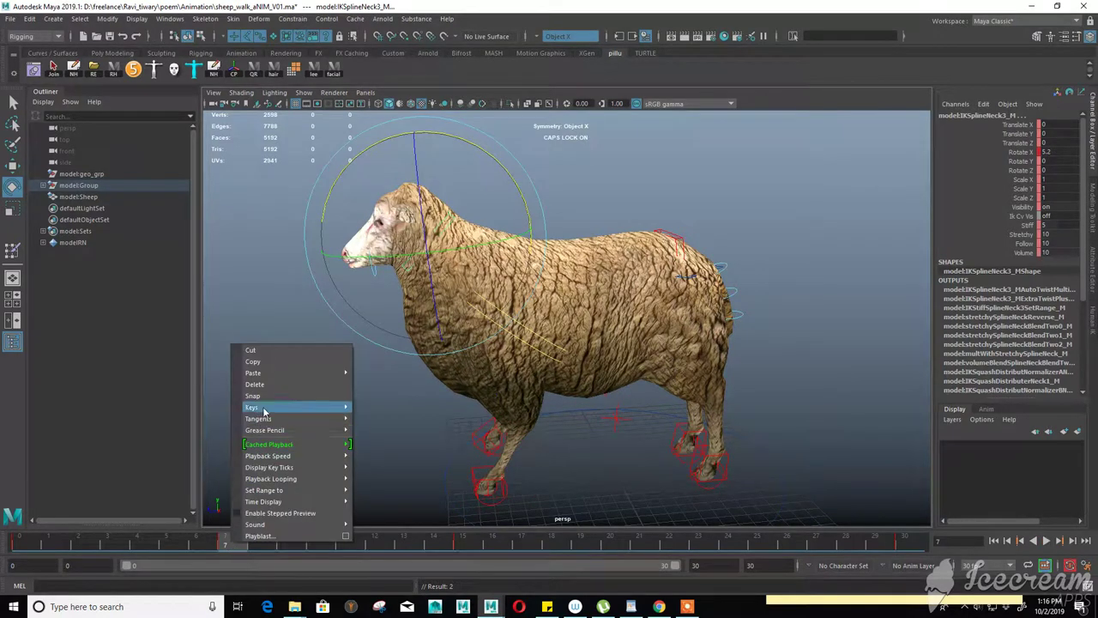
left_click(263, 364)
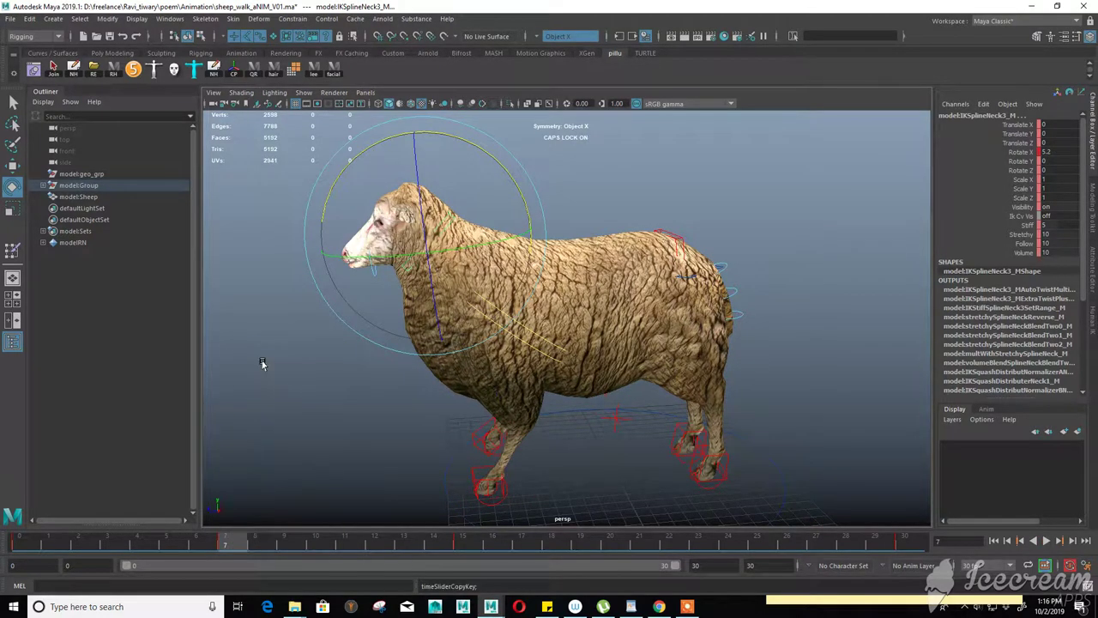
left_click(668, 544)
right_click(675, 544)
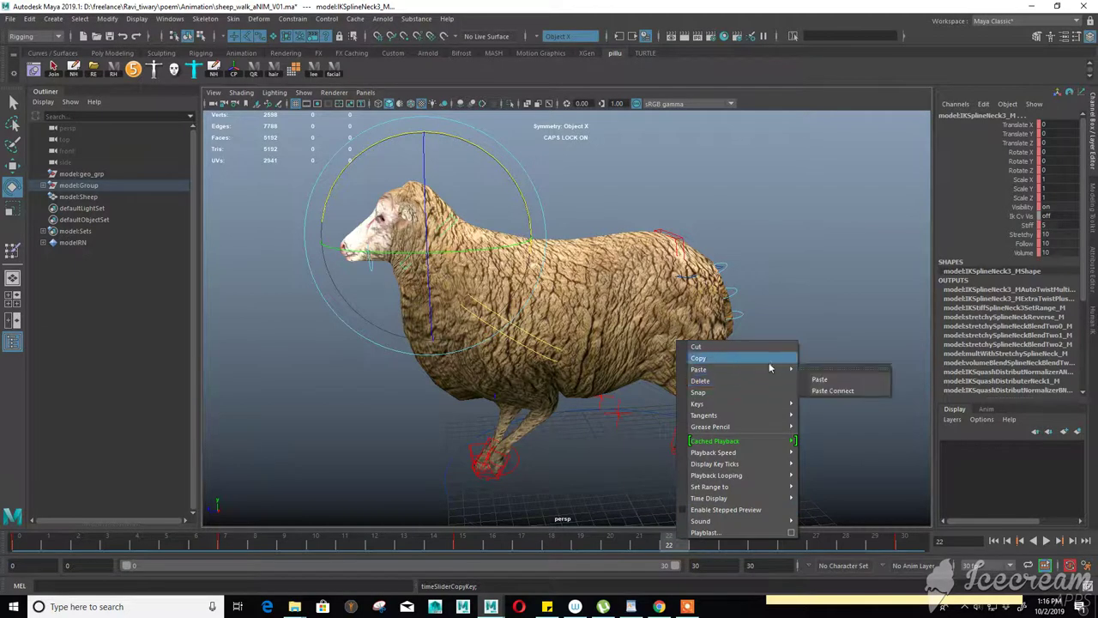
left_click(820, 379)
key("alt+shift+v")
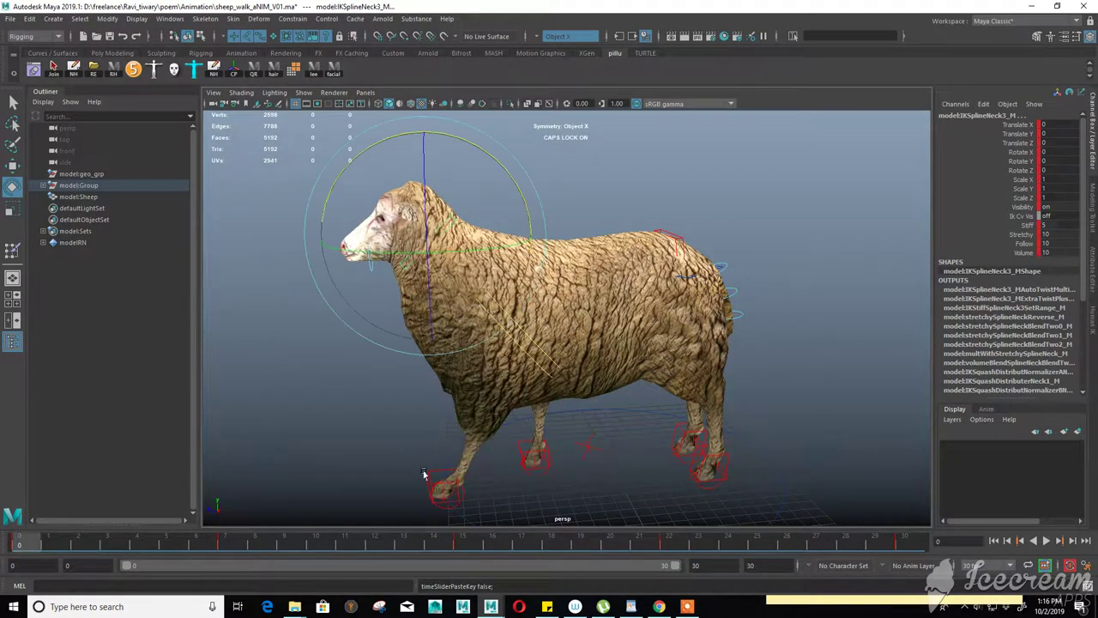
left_click(1048, 541)
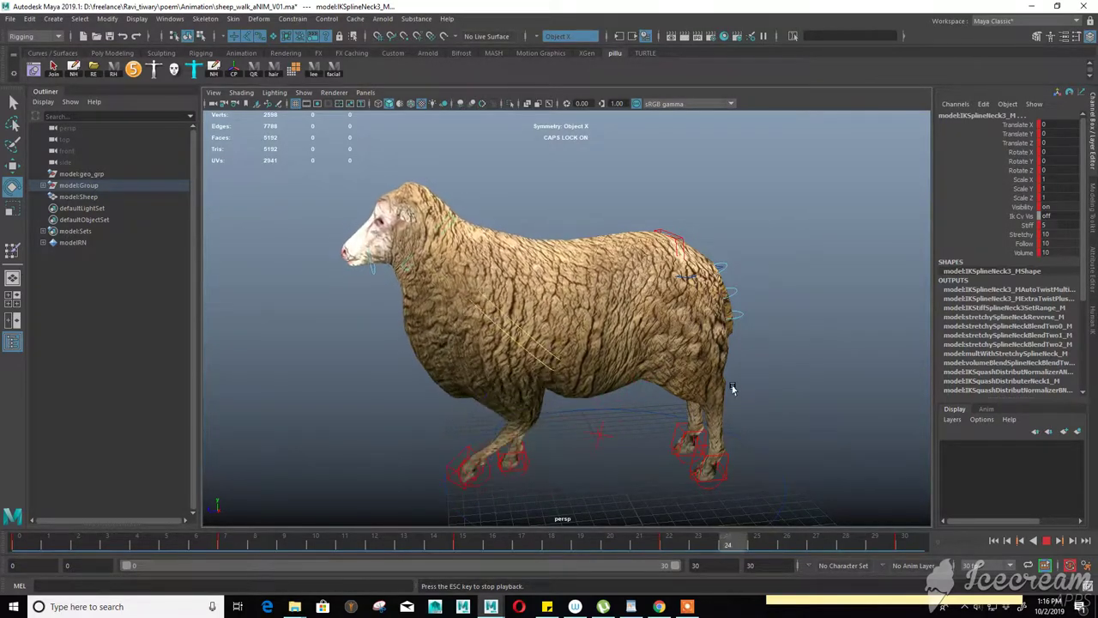
Step: Stop playback at frame 22, turn on X-Ray, and bend the back with IKSpine3_M
key("Escape")
left_click(729, 203)
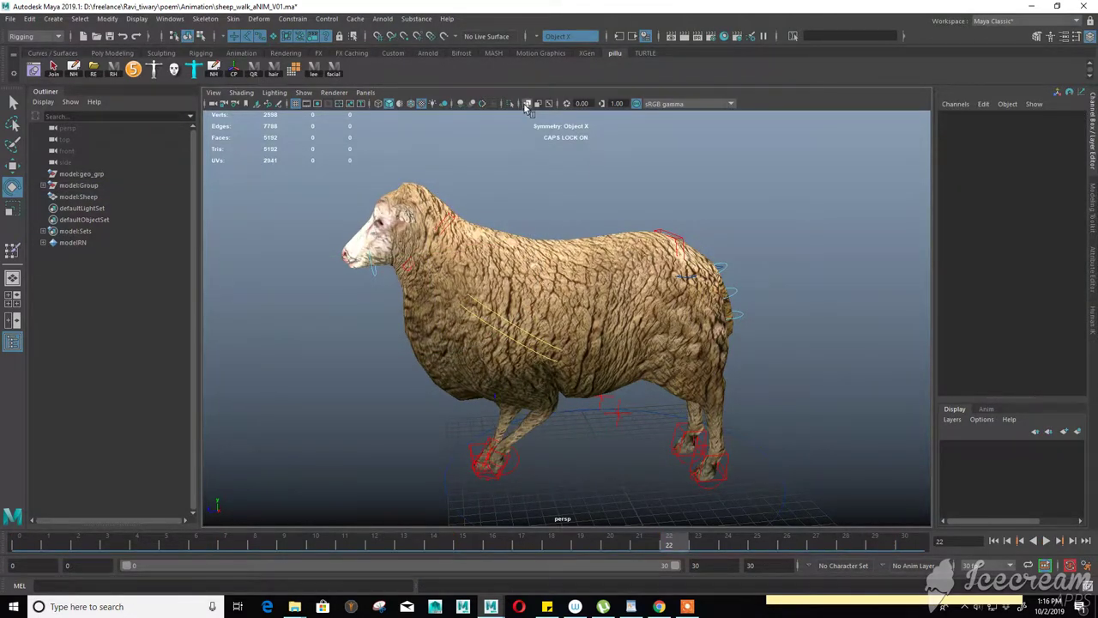
left_click(527, 104)
scroll(635, 276, "up", 5)
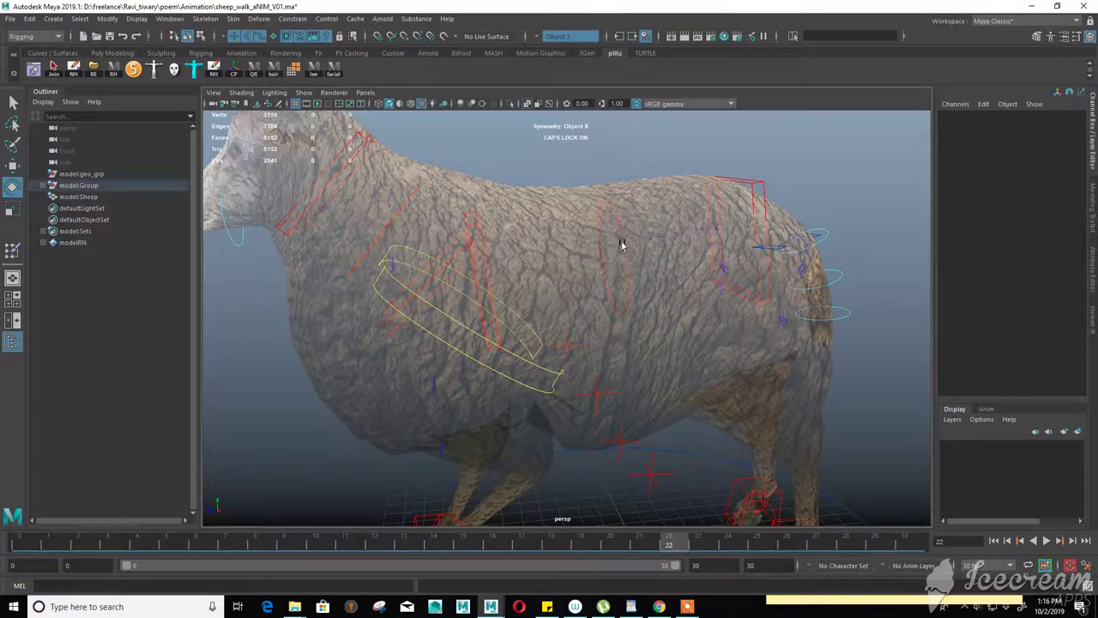
left_click(622, 246)
left_click(479, 230)
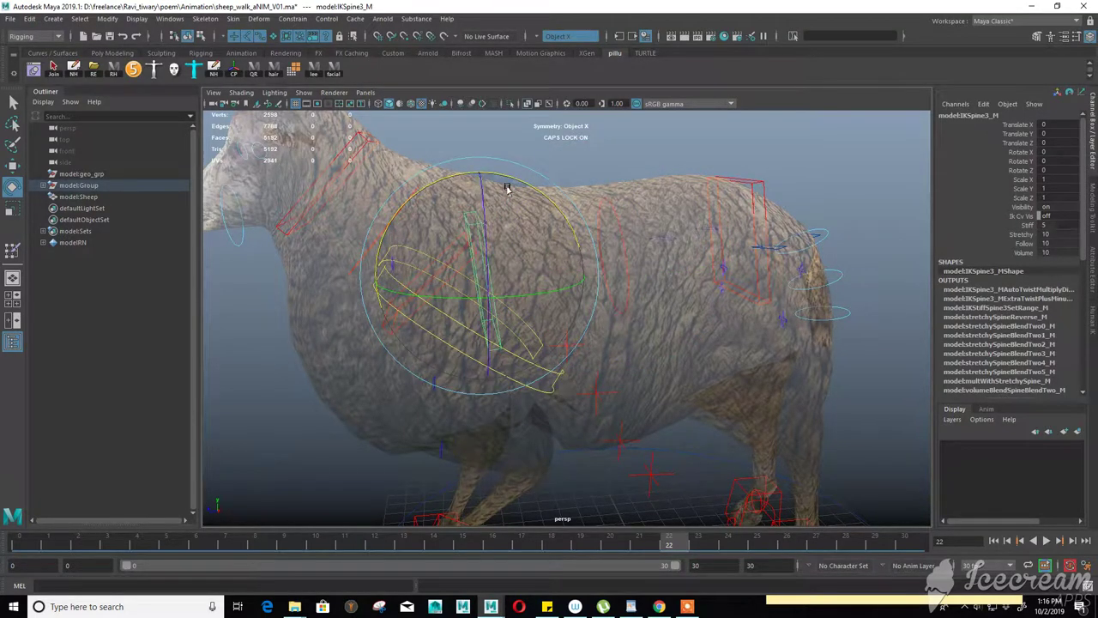
mouse_move(506, 188)
left_mouse_down()
mouse_move(514, 193)
mouse_move(506, 179)
left_mouse_up()
Step: Bend the mid-spine with IKSpine2_M, reselect IKSpine3_M, disable X-Ray, and scrub to frame 30
left_click(615, 243)
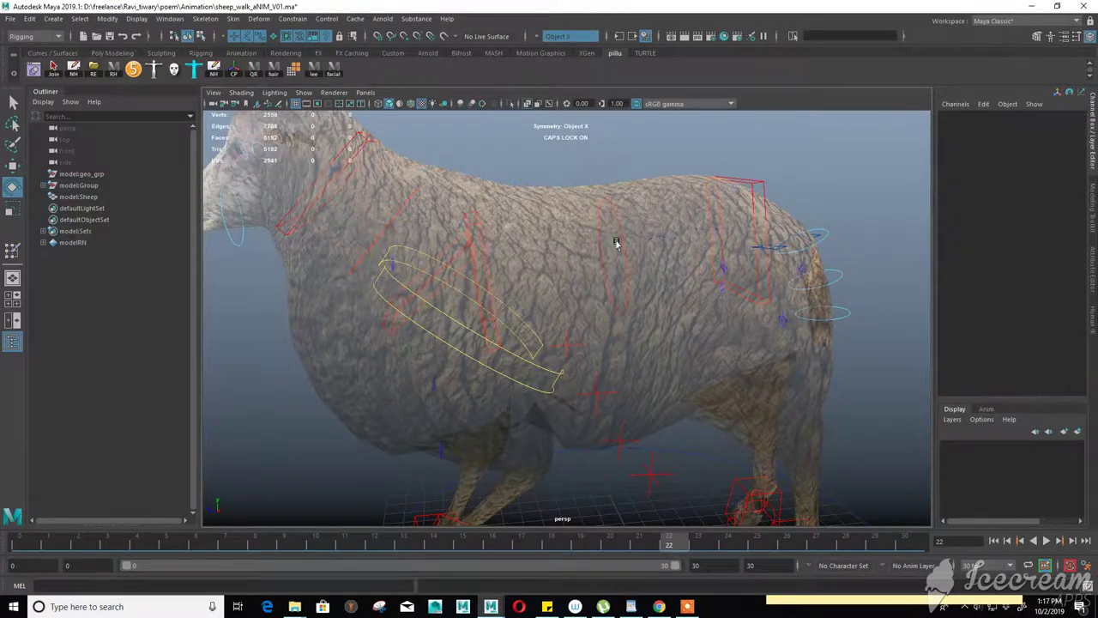
left_click(614, 229)
left_click_drag(574, 174, 559, 171)
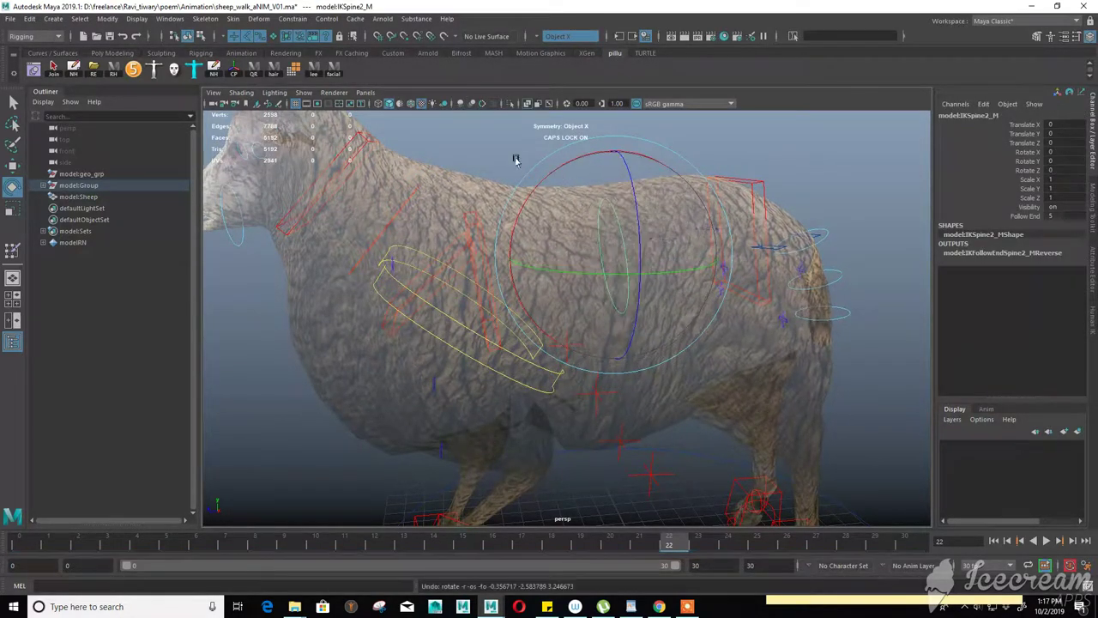
left_click(502, 198)
left_click_drag(473, 215, 496, 139)
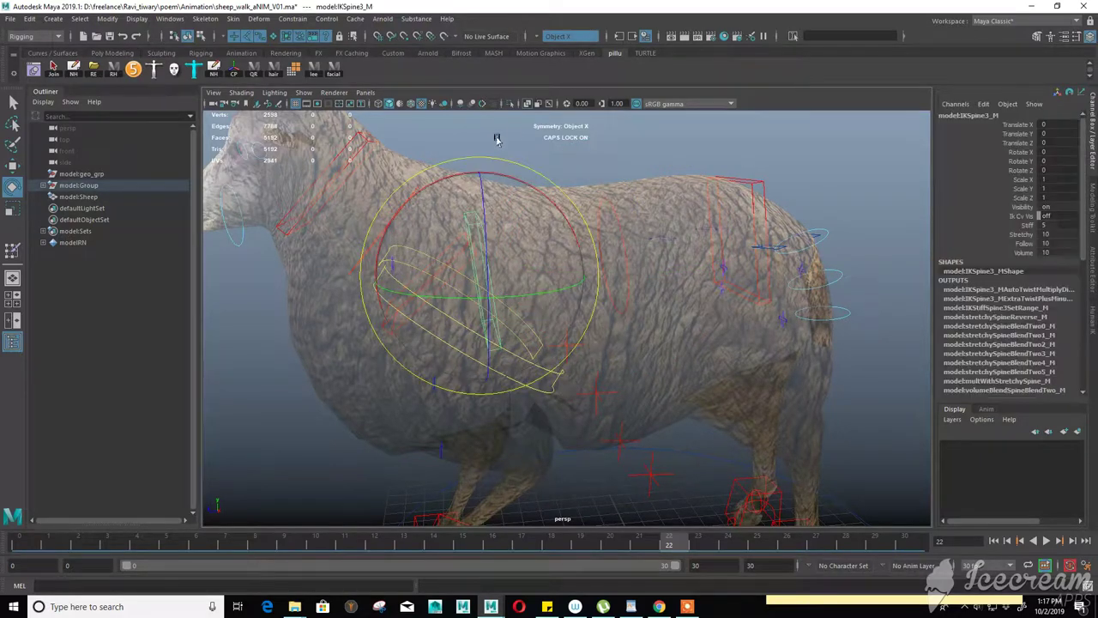
left_click(530, 104)
mouse_move(166, 546)
left_mouse_down()
mouse_move(941, 557)
mouse_move(468, 559)
left_mouse_up()
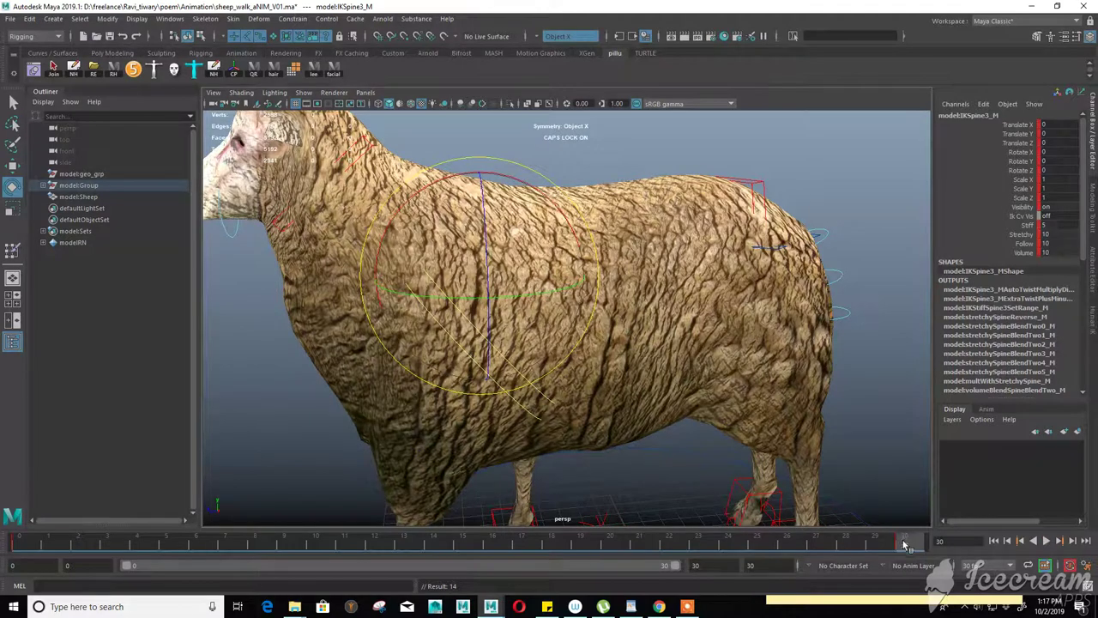
Step: Try moving and rotating the spine control, undo both, and stop playback at frame 7
key("w")
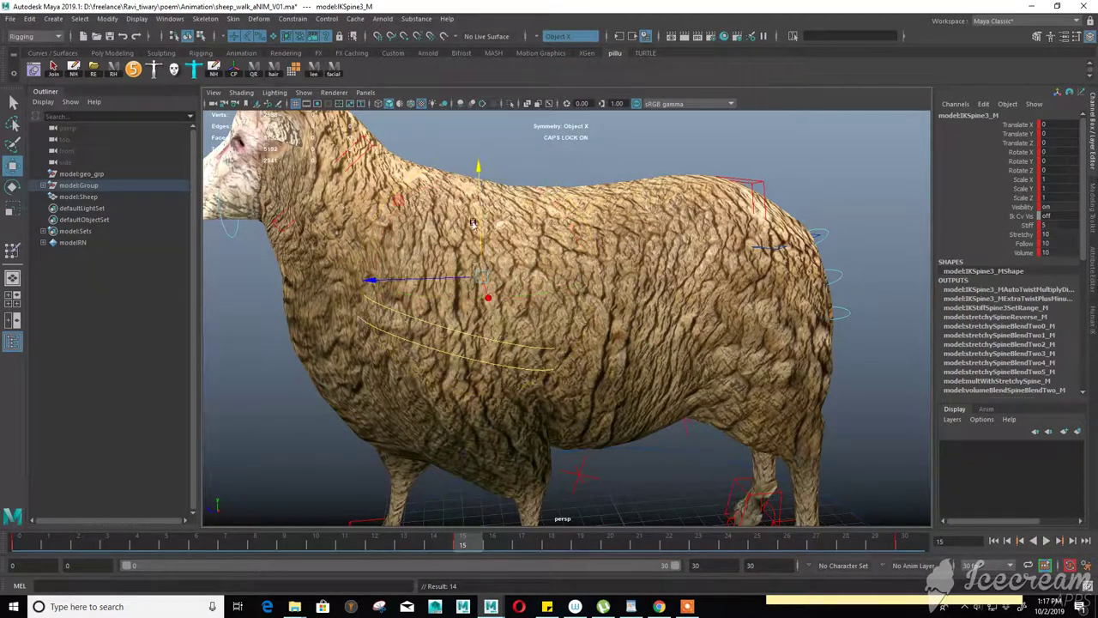
left_click_drag(477, 168, 474, 168)
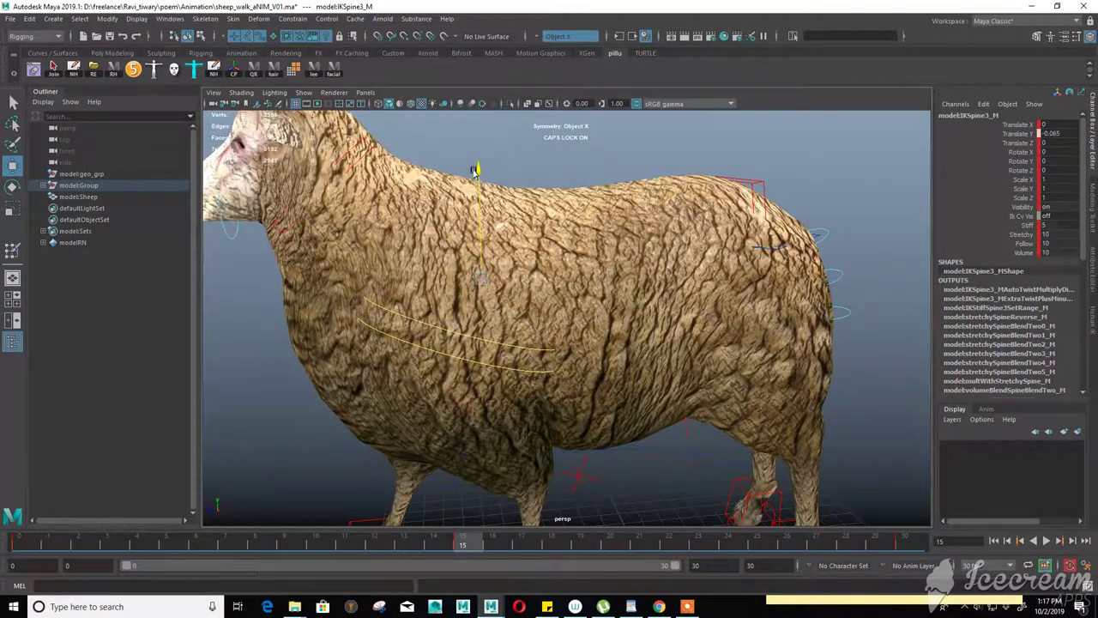
key("ctrl+z")
key("e")
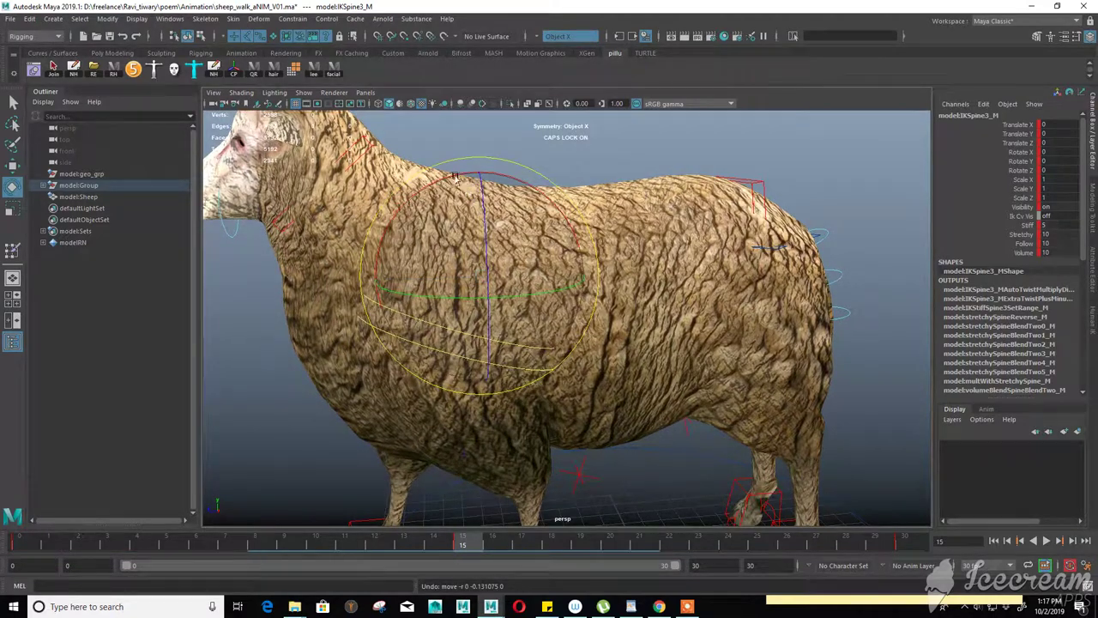
left_click_drag(451, 181, 456, 178)
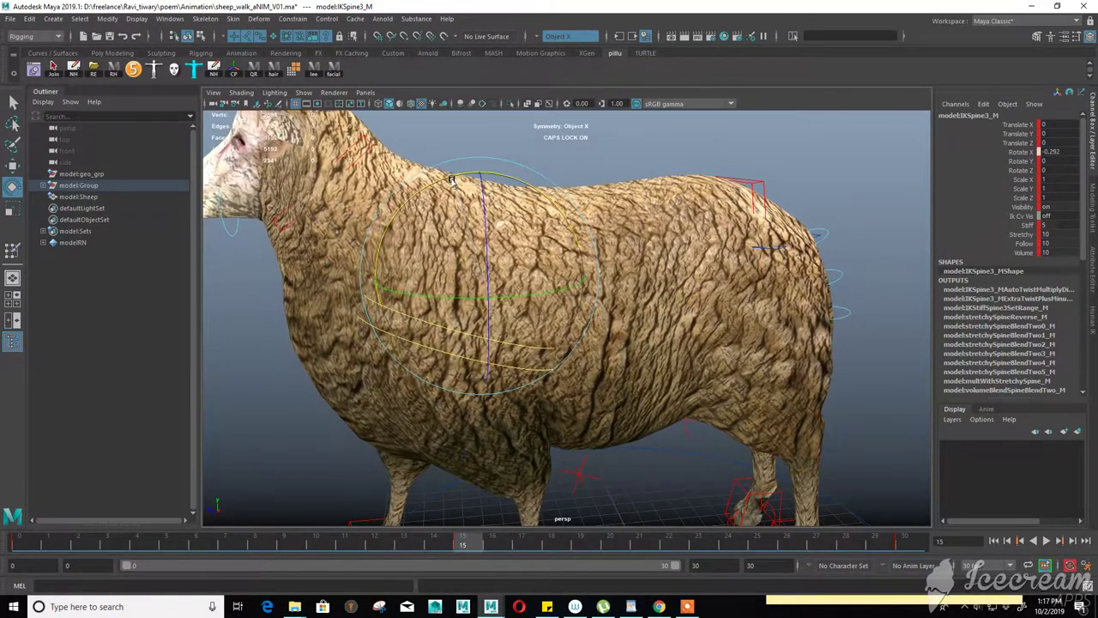
key("ctrl+z")
key("alt+v")
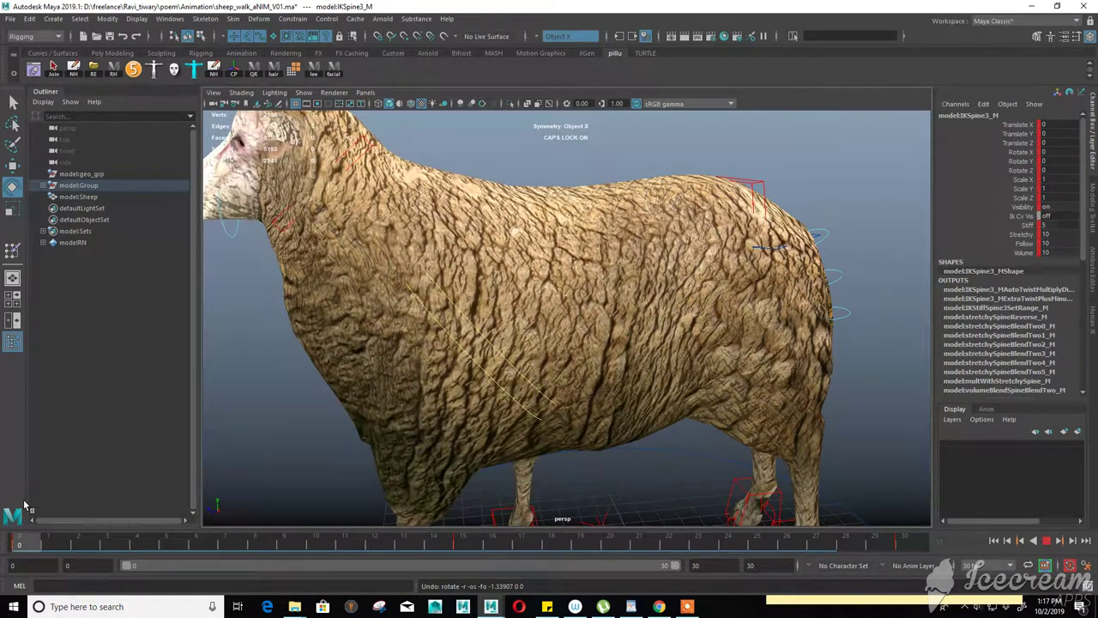
key("alt+v")
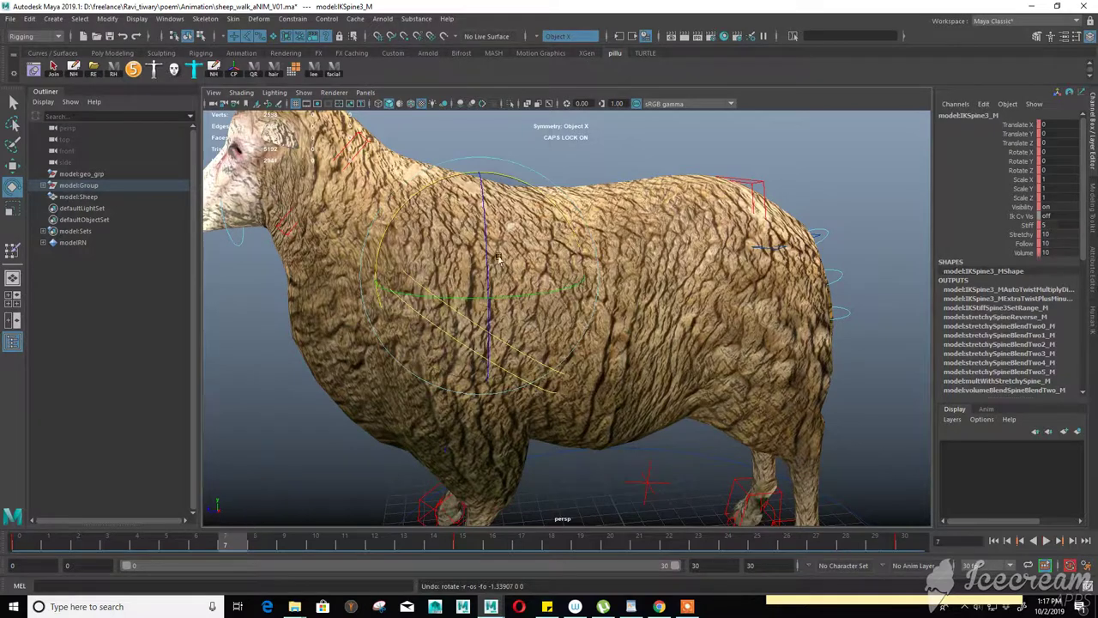
Step: Rotate IKSpine3_M to about Rotate X -1.43 at frame 7 and copy the key
left_click_drag(445, 180, 463, 215)
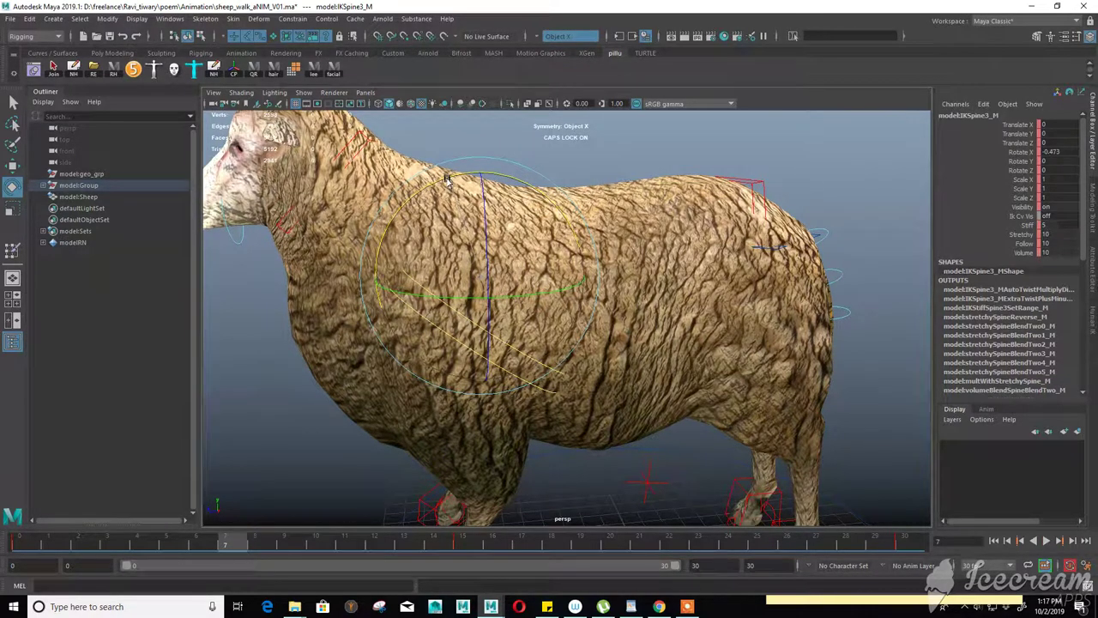
left_click_drag(251, 534, 227, 556)
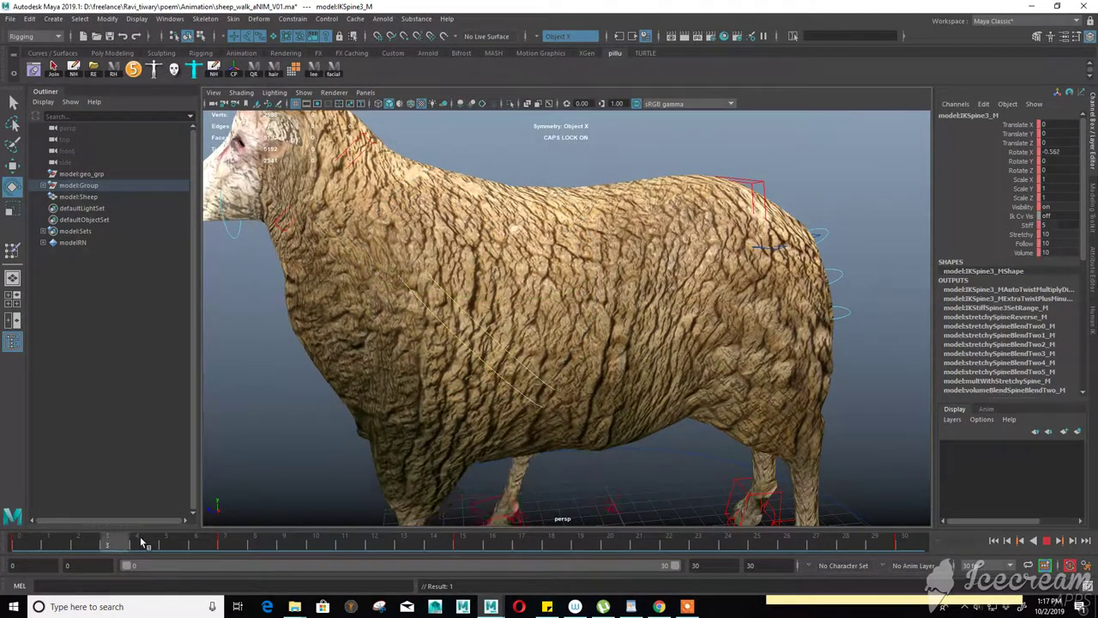
right_click(232, 549)
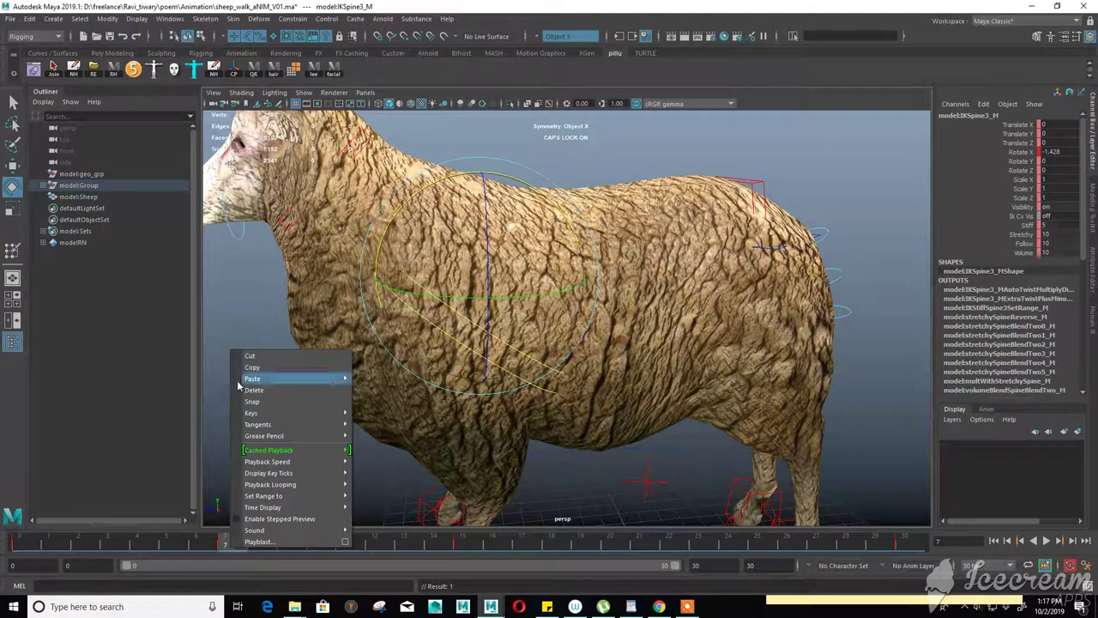
left_click(265, 364)
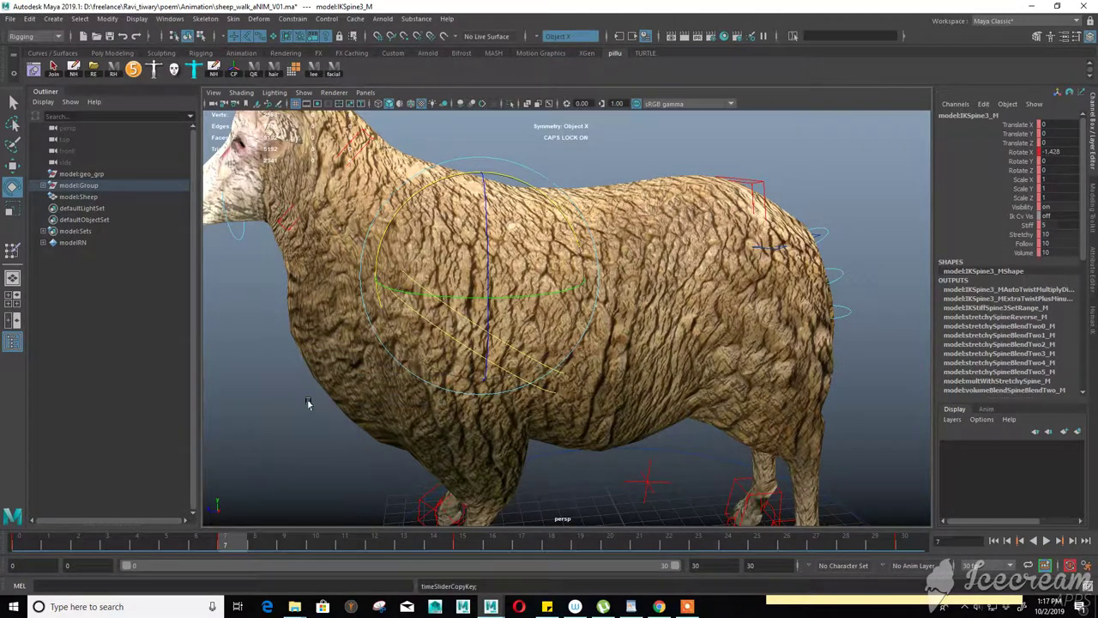
Step: Paste the spine key at frame 22 and play the walk to check it
left_click(680, 545)
right_click(679, 544)
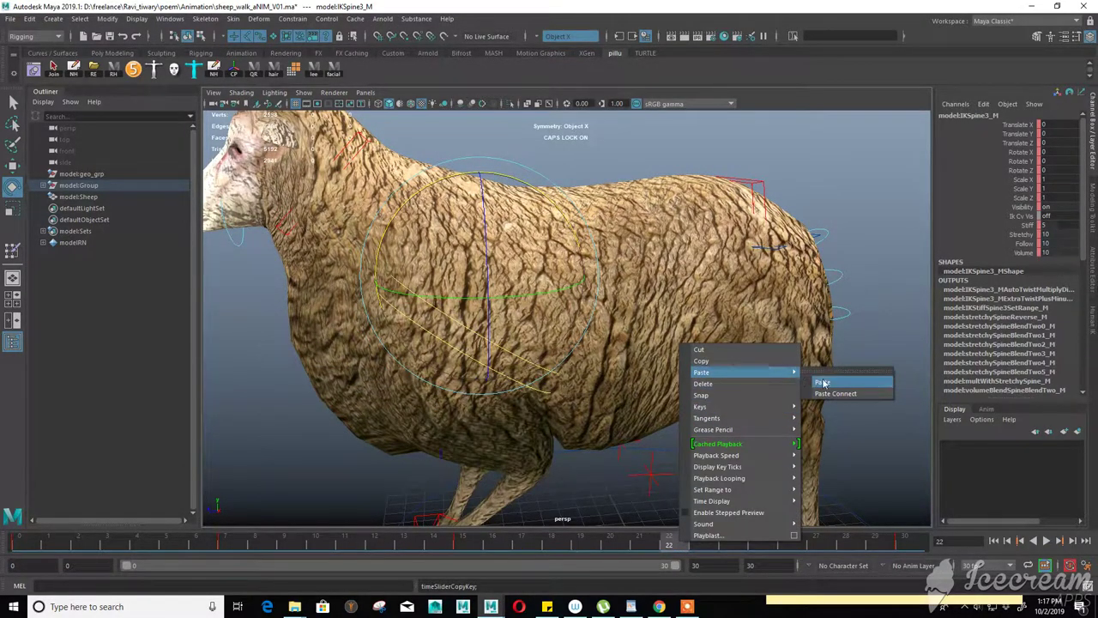
left_click(823, 383)
key("alt+v")
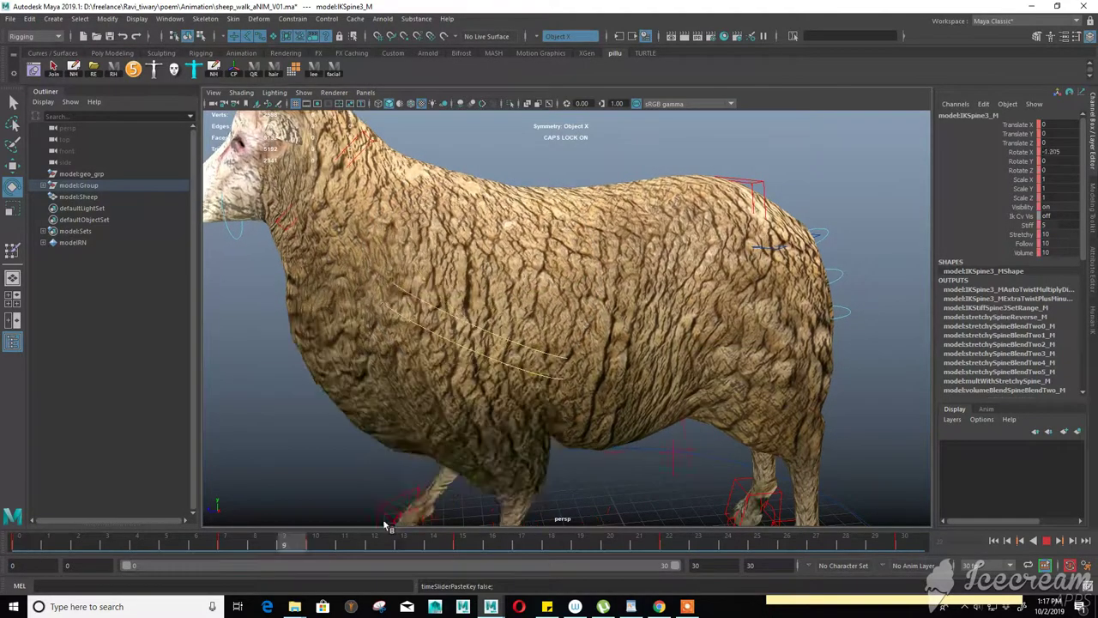
left_click(1046, 540)
left_click(1046, 541)
scroll(615, 397, "down", 5)
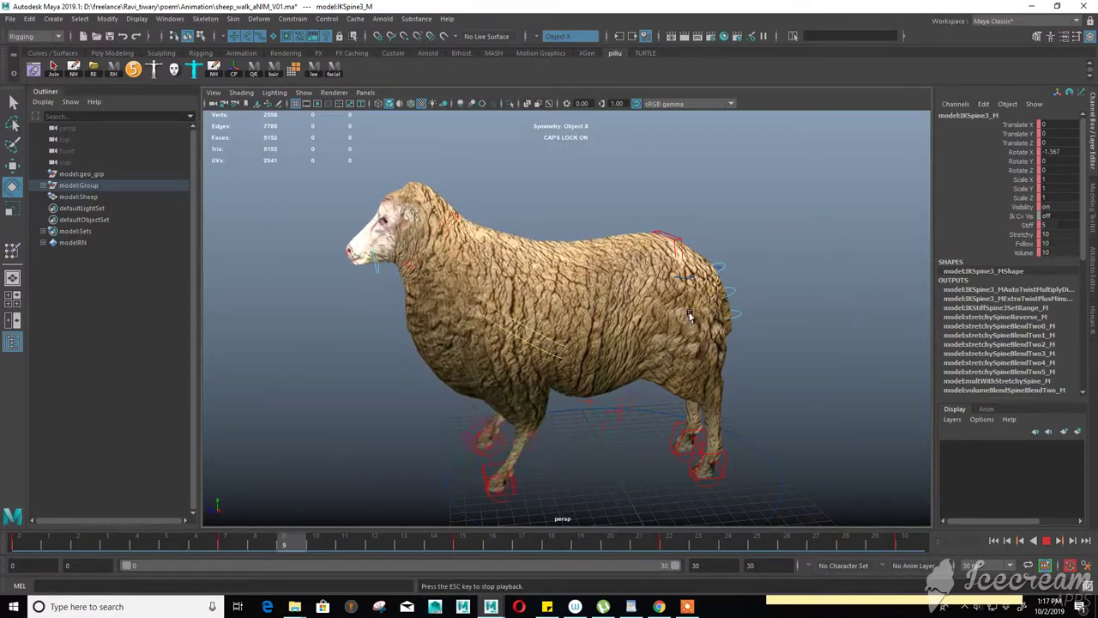
Step: Switch to the Persp/Graph layout, isolate IKSpine3_M's Rotate X curve, and play from frame 0
key("space")
key("e")
key("space")
key("space")
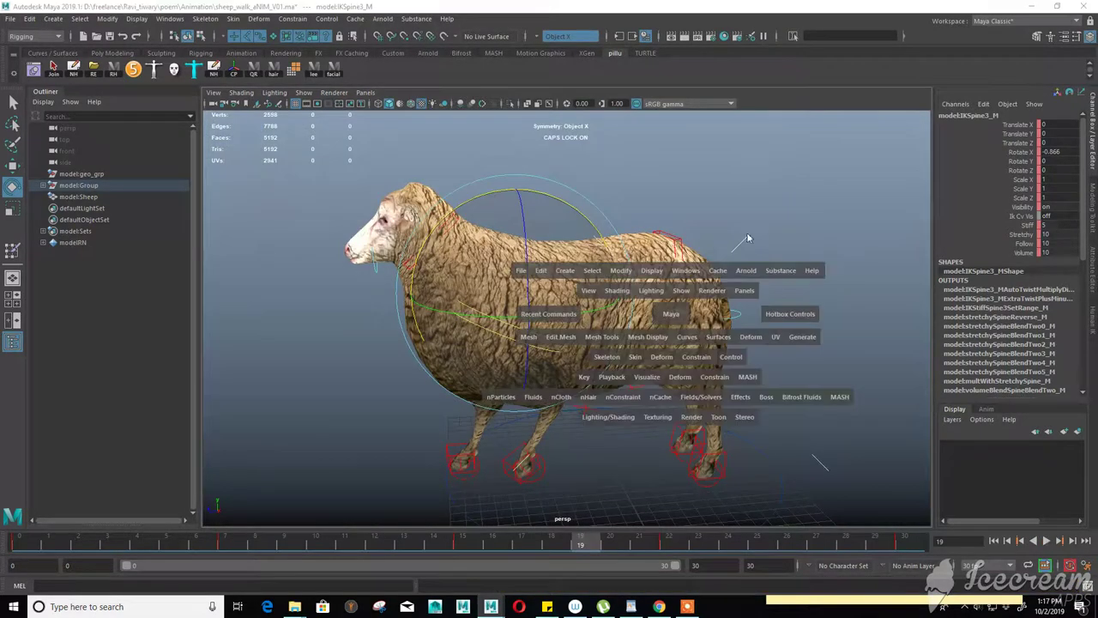
left_click_drag(712, 259, 459, 483)
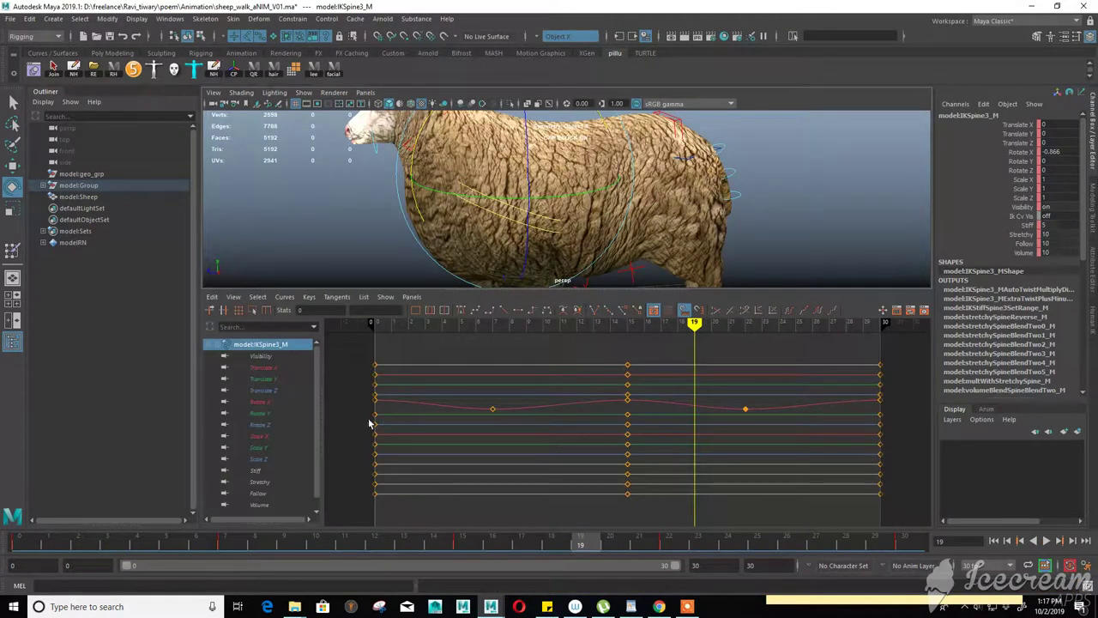
left_click(258, 402)
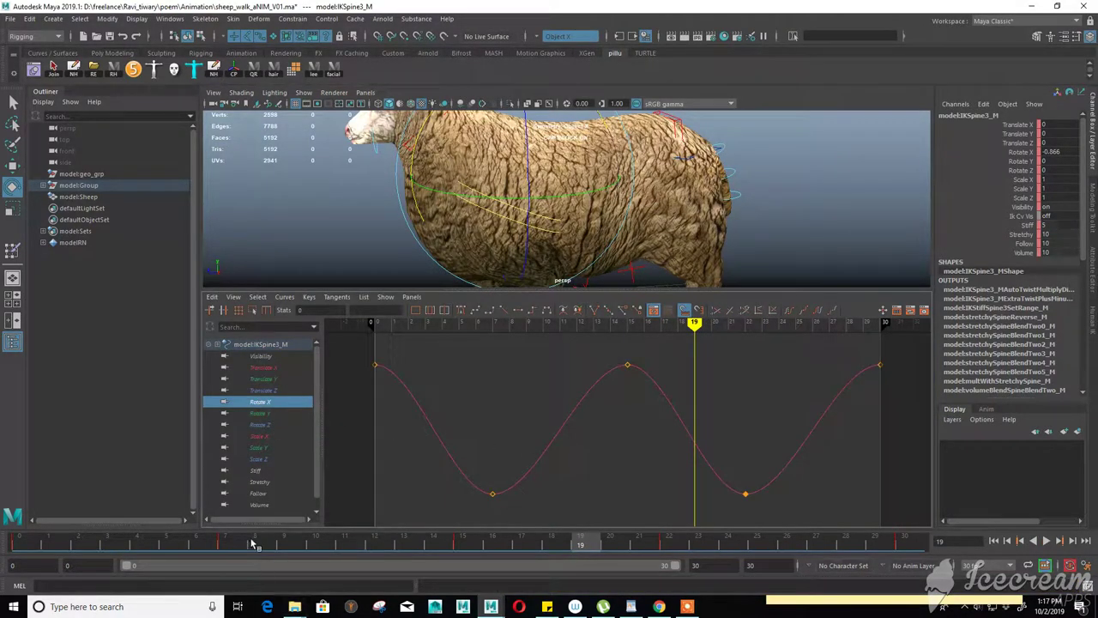
key("alt+shift+v")
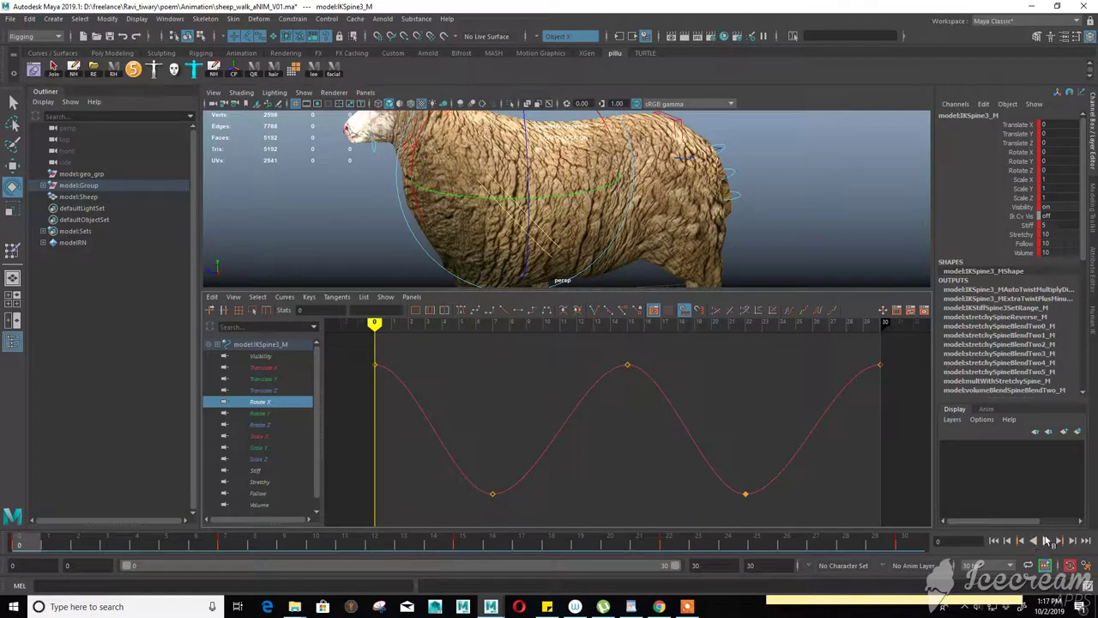
left_click(1046, 540)
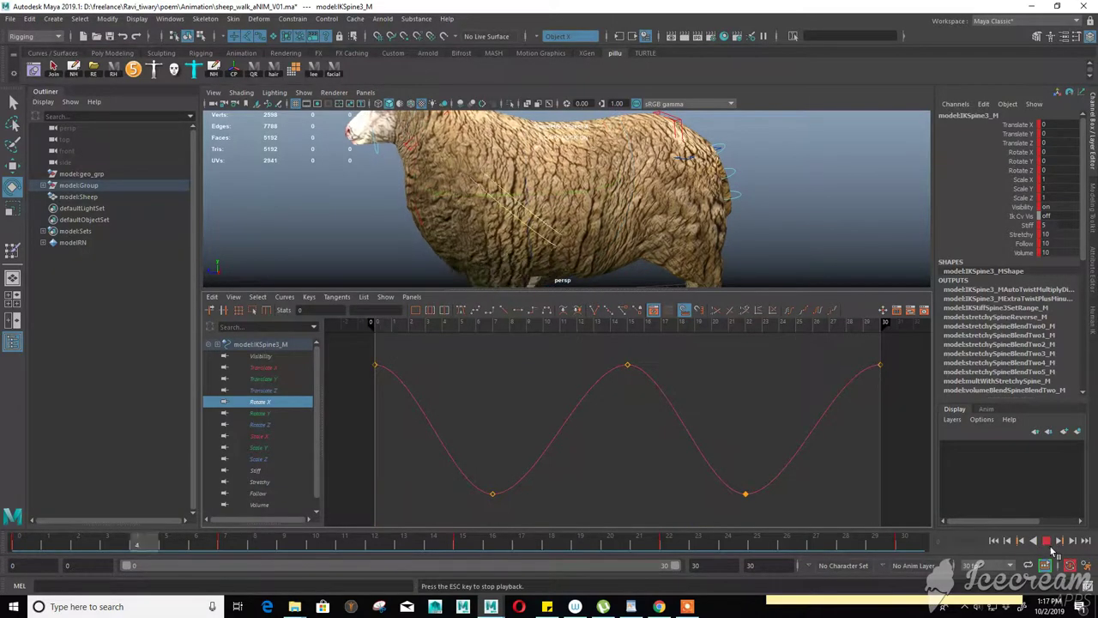
scroll(651, 428, "down", 3)
scroll(651, 428, "up", 3)
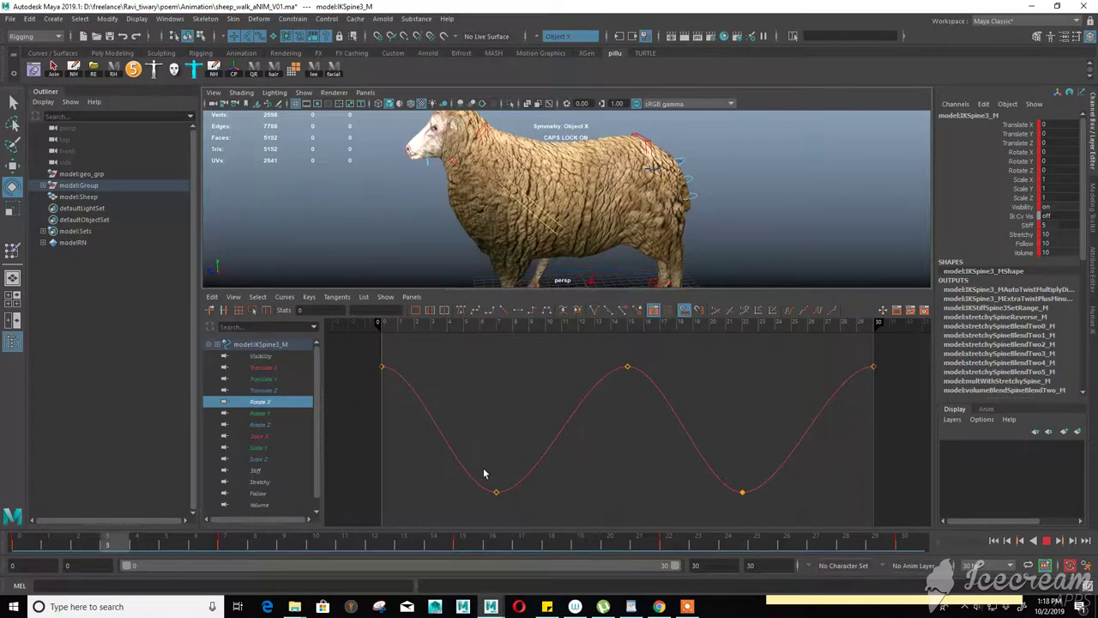
scroll(642, 488, "down", 3)
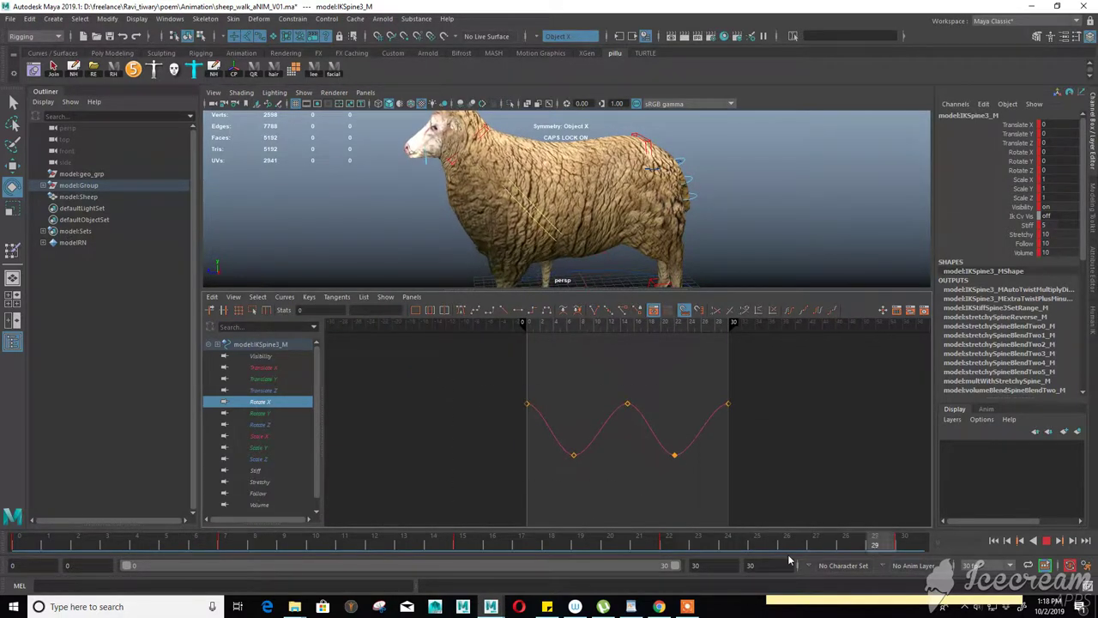
Step: Frame the spine's Rotate X curve and raise its three peak keys upward
key("Escape")
key("f")
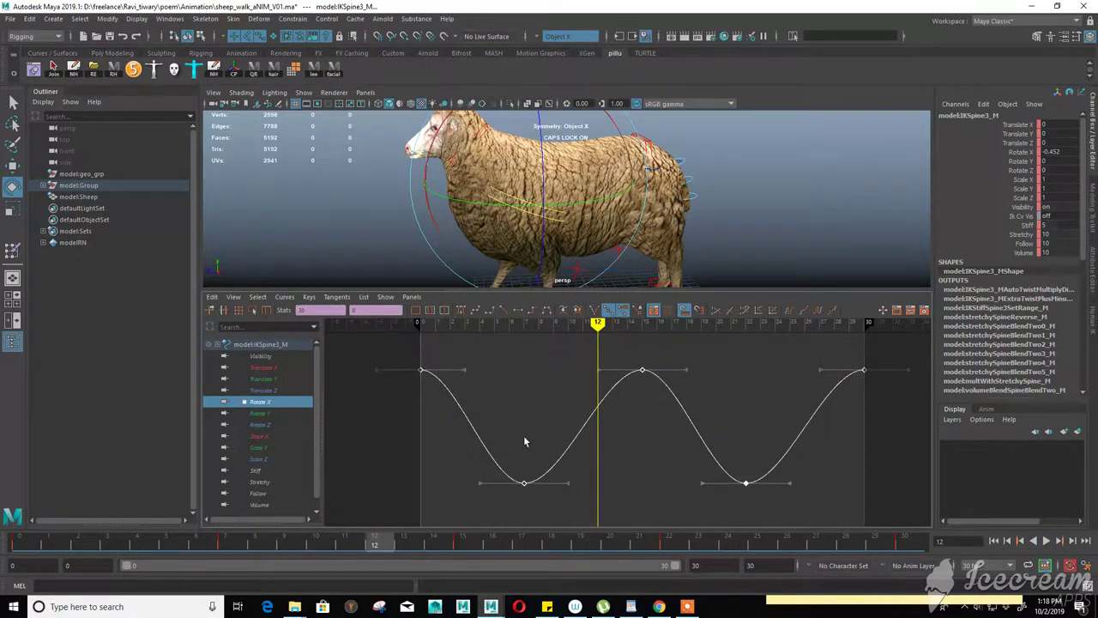
key("r")
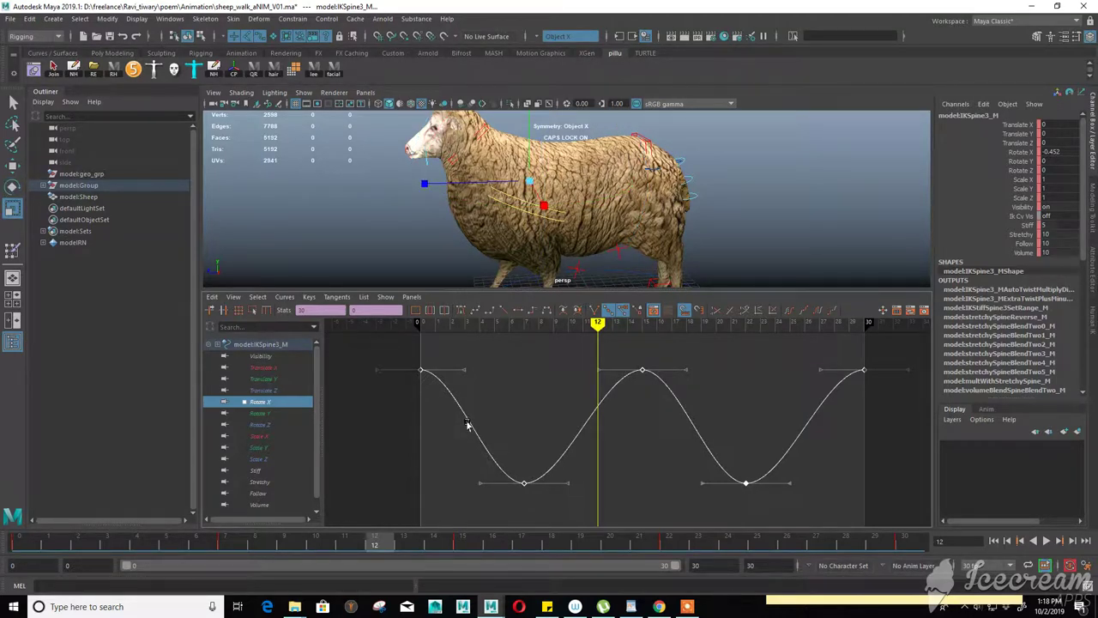
left_click_drag(679, 405, 677, 402)
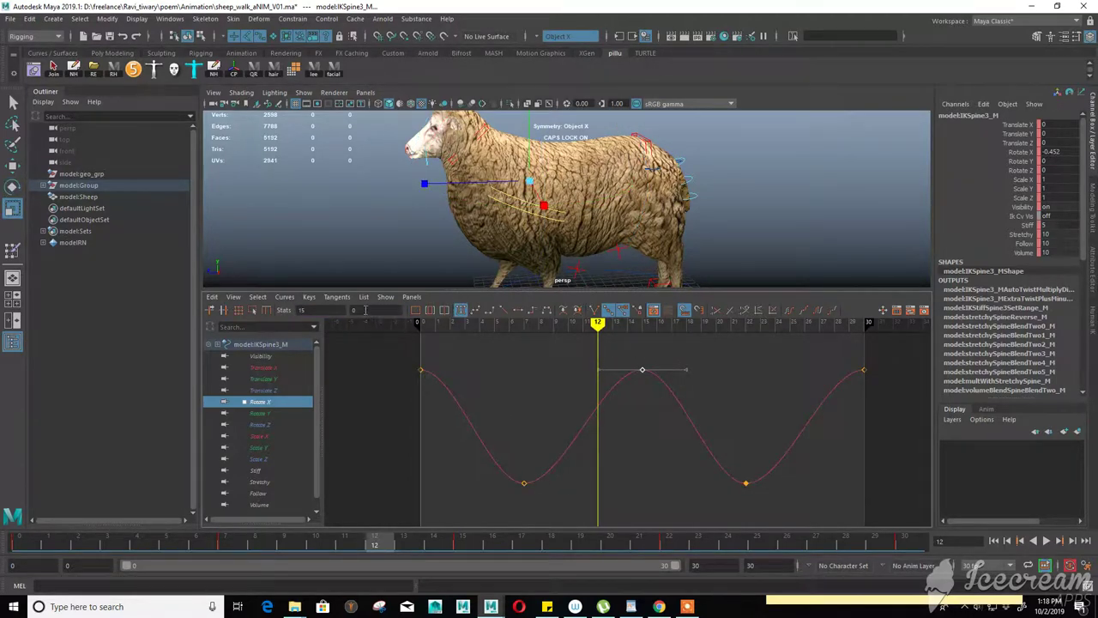
left_click(524, 483)
type("-1.4")
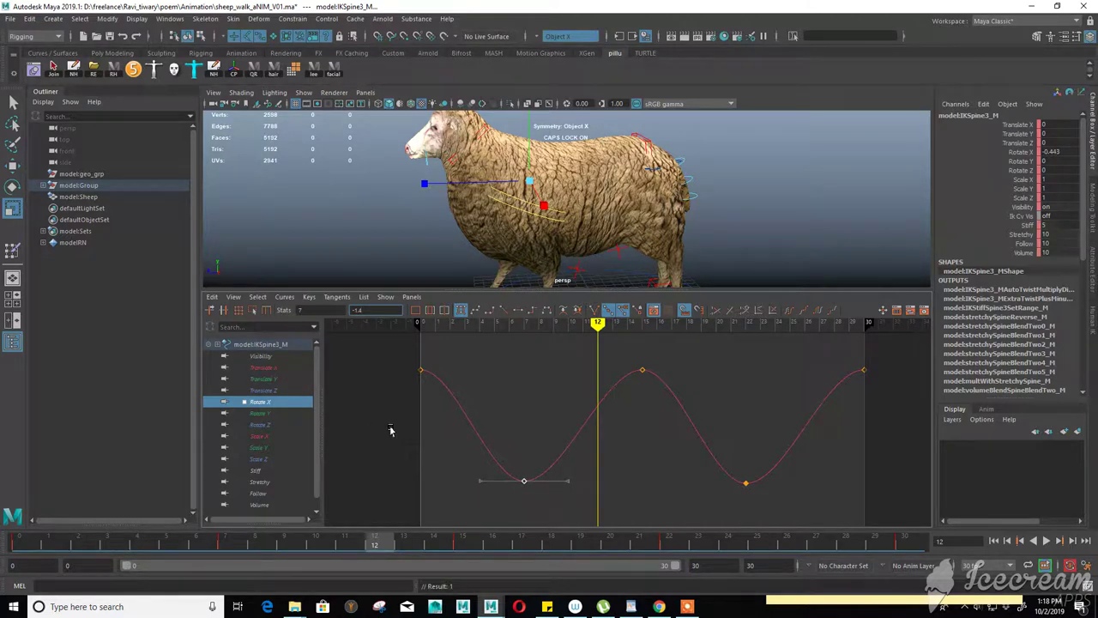
left_click(642, 370)
left_click_drag(390, 353, 868, 429)
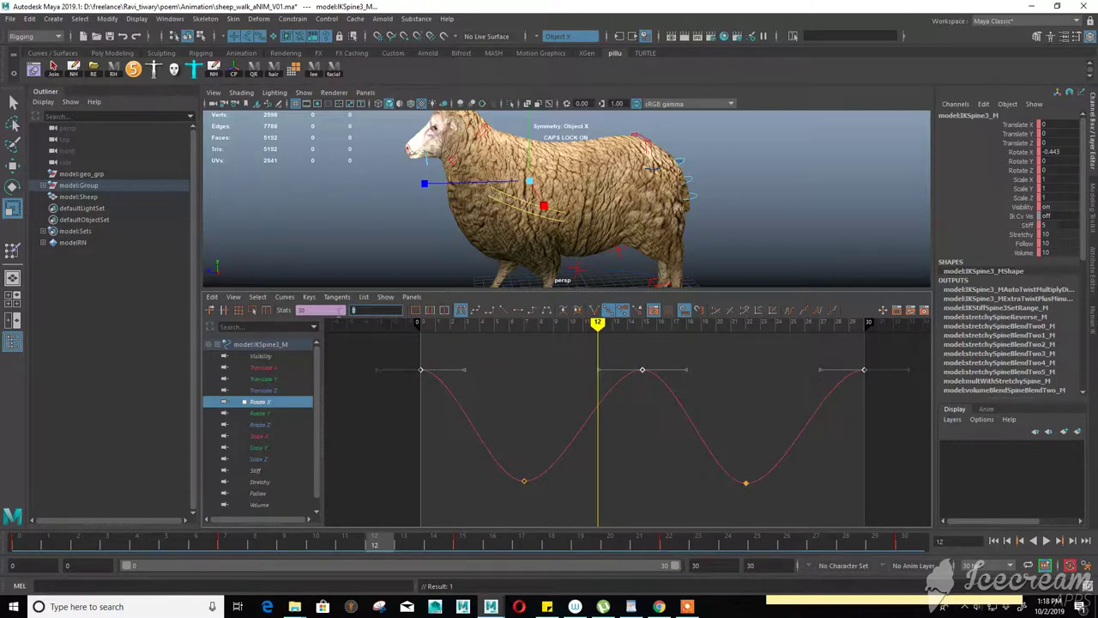
type("1.4")
key("Return")
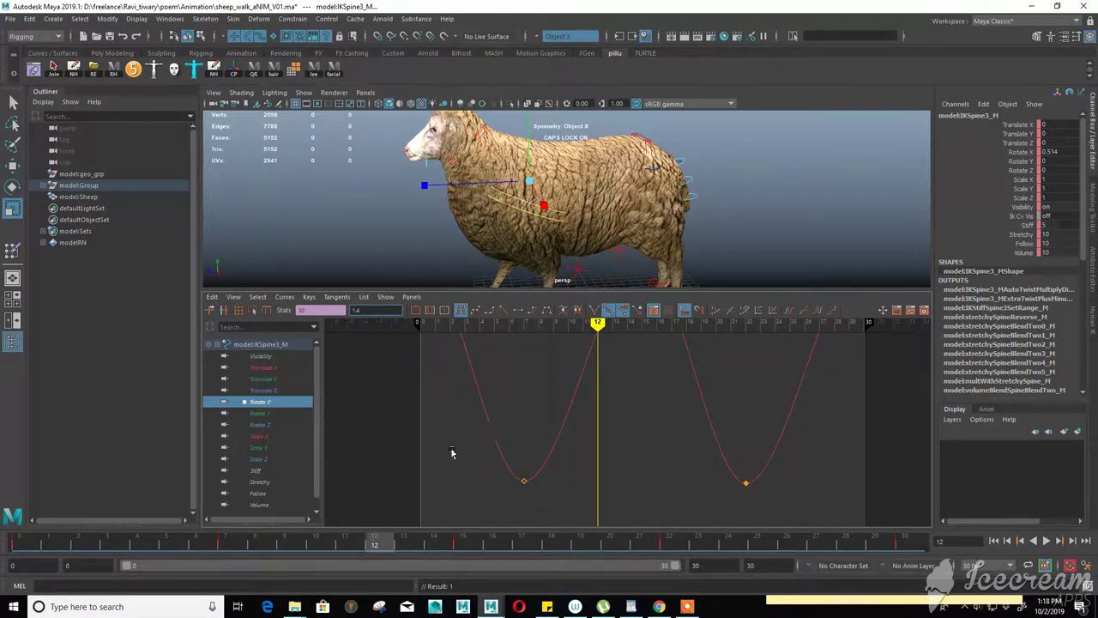
Step: Set the two trough keys near frames 7 and 22 to a value of -1.4
left_click_drag(452, 453, 763, 513)
left_click_drag(467, 455, 652, 520)
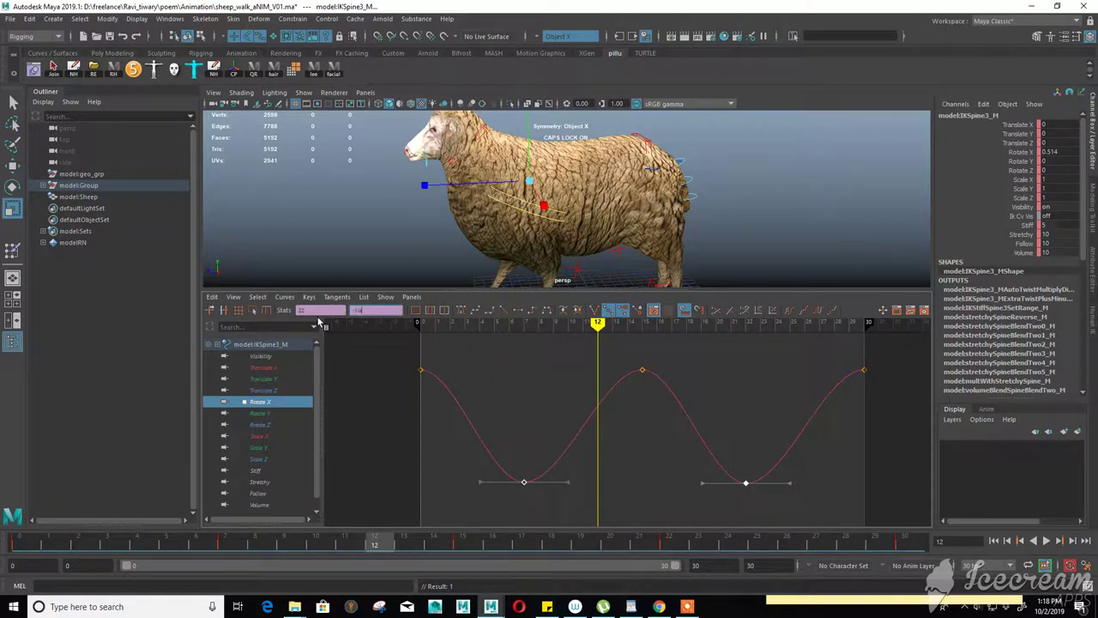
type("-1.4")
Step: Play the walk to review the refined curve, stopping at frame 19
left_click(1045, 542)
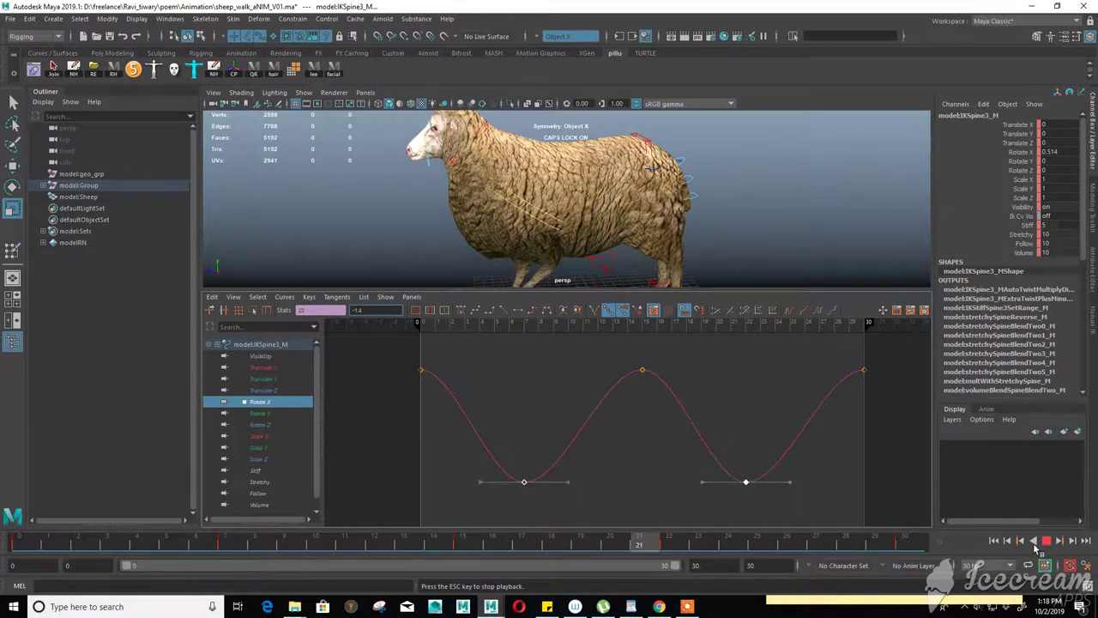
key("Escape")
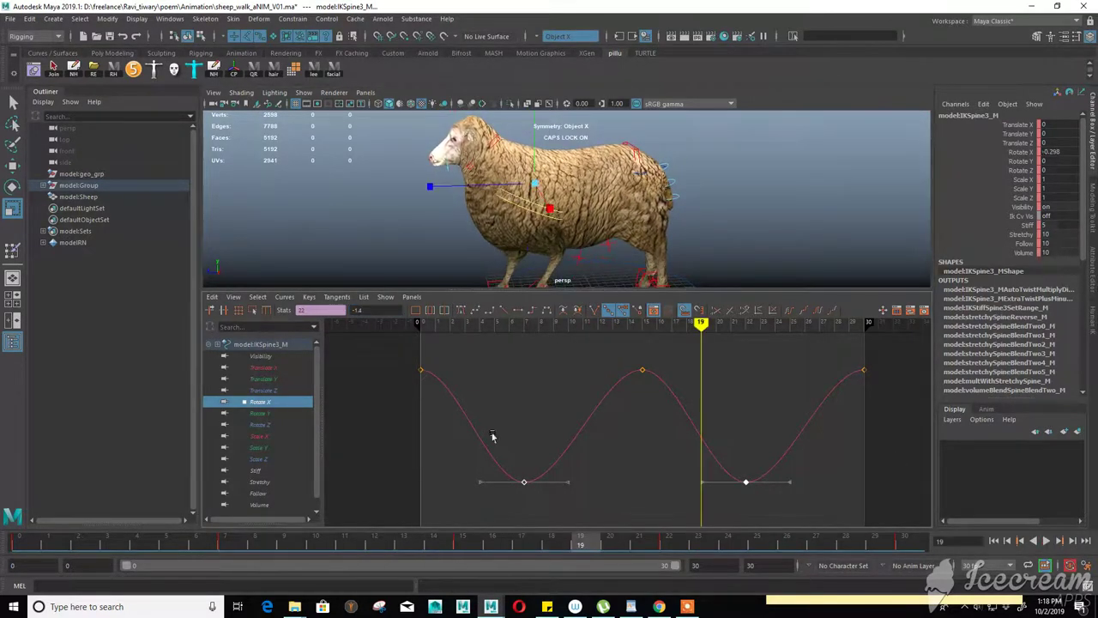
mouse_move(414, 450)
right_mouse_down("alt+shift")
mouse_move(515, 400)
mouse_move(570, 398)
right_mouse_up("alt+shift")
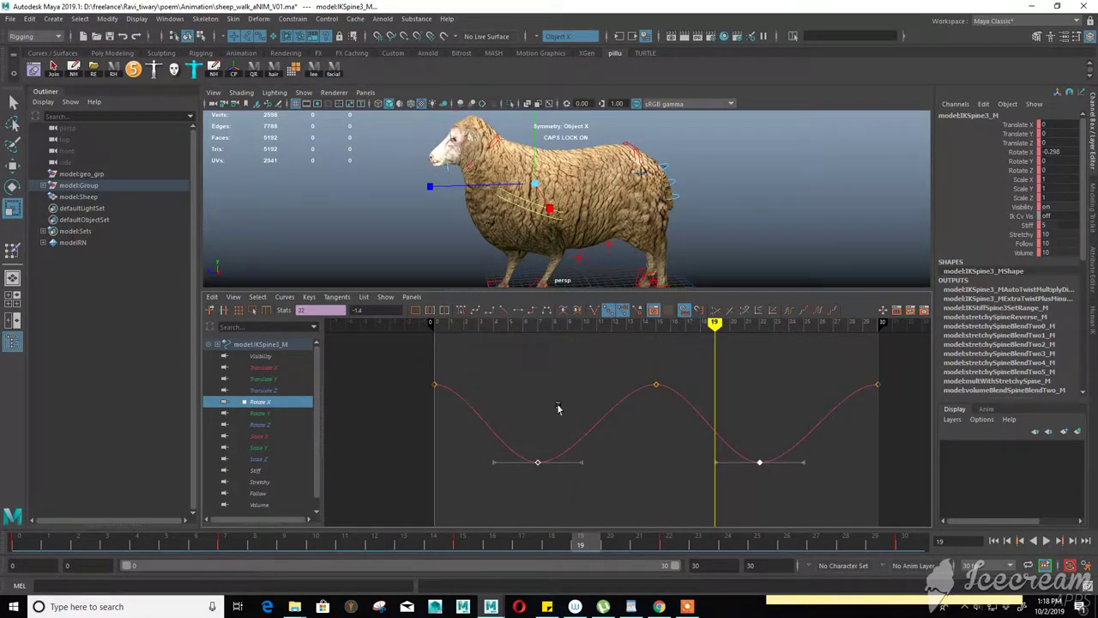